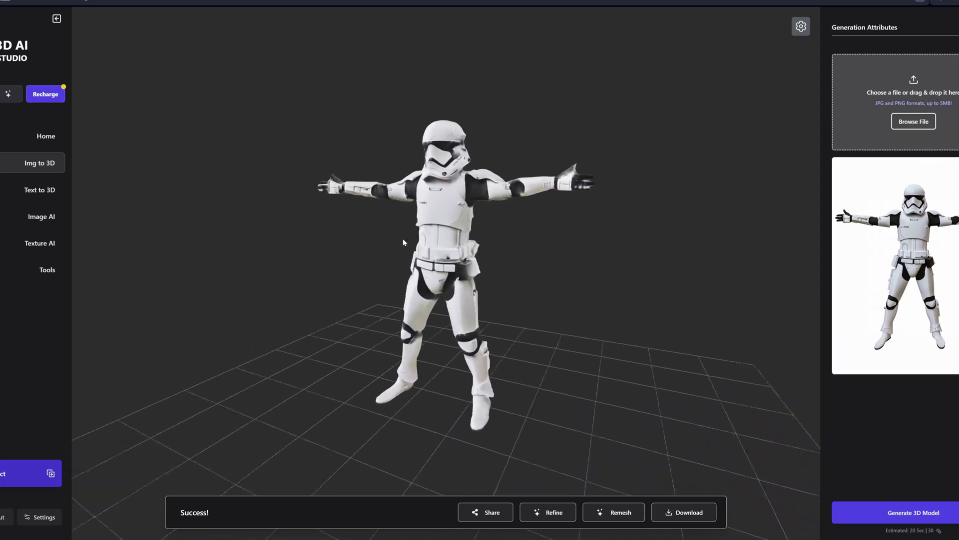
left_click_drag(405, 243, 484, 177)
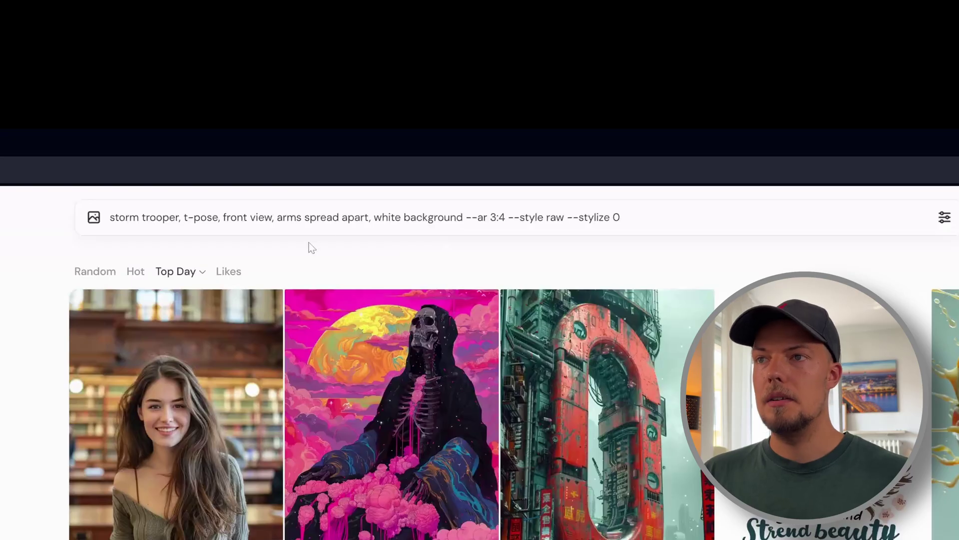
left_click_drag(276, 216, 364, 235)
left_click(197, 235)
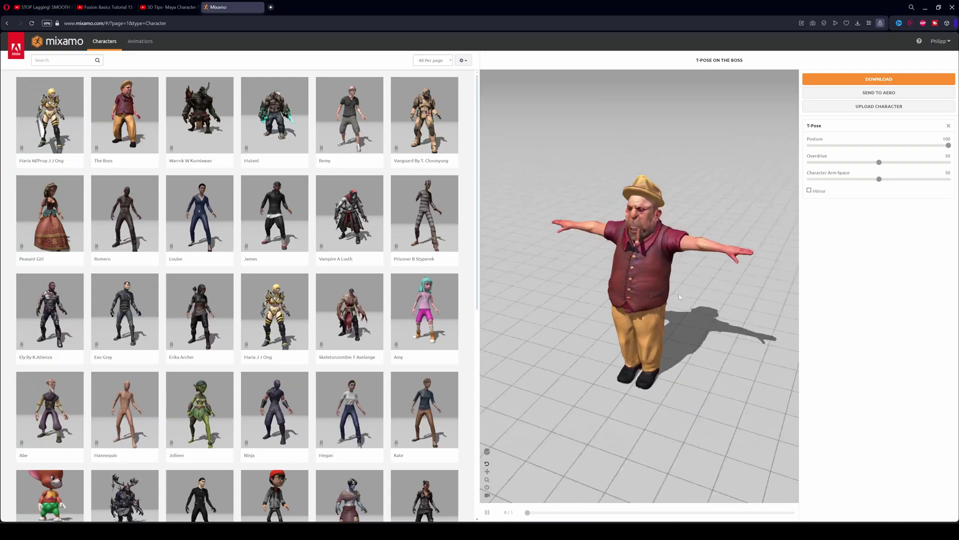
left_click_drag(679, 297, 562, 250)
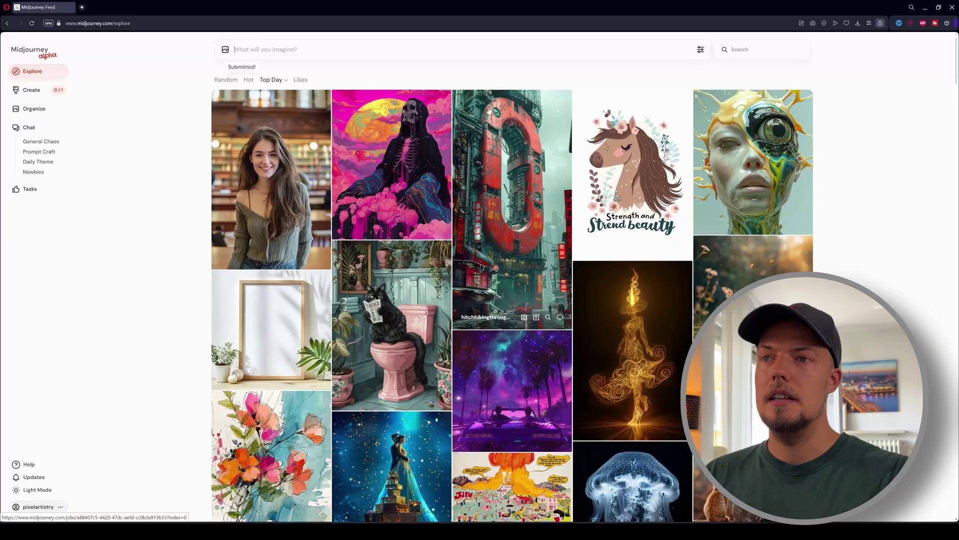
- View the created images and page through the first storm trooper batch in full size, then close the viewer
left_click(31, 90)
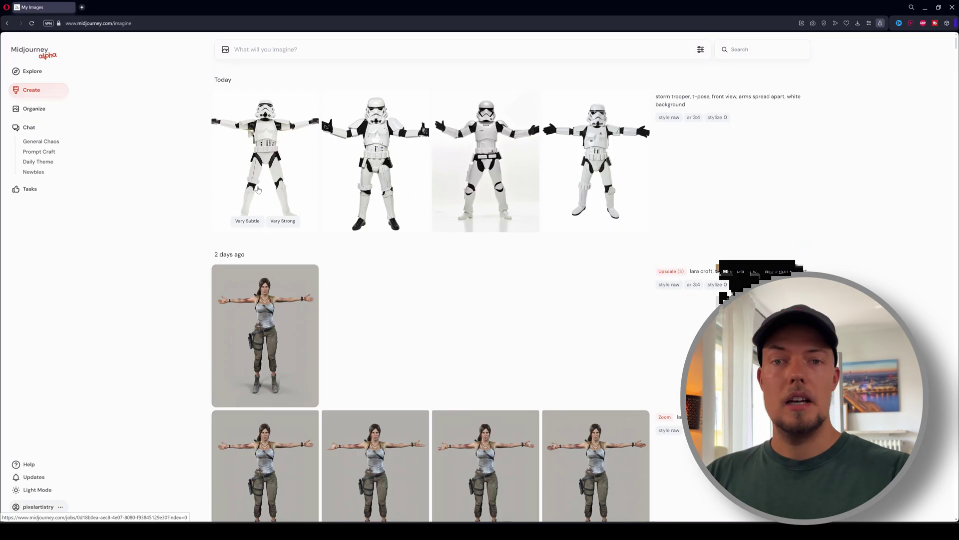
left_click(258, 190)
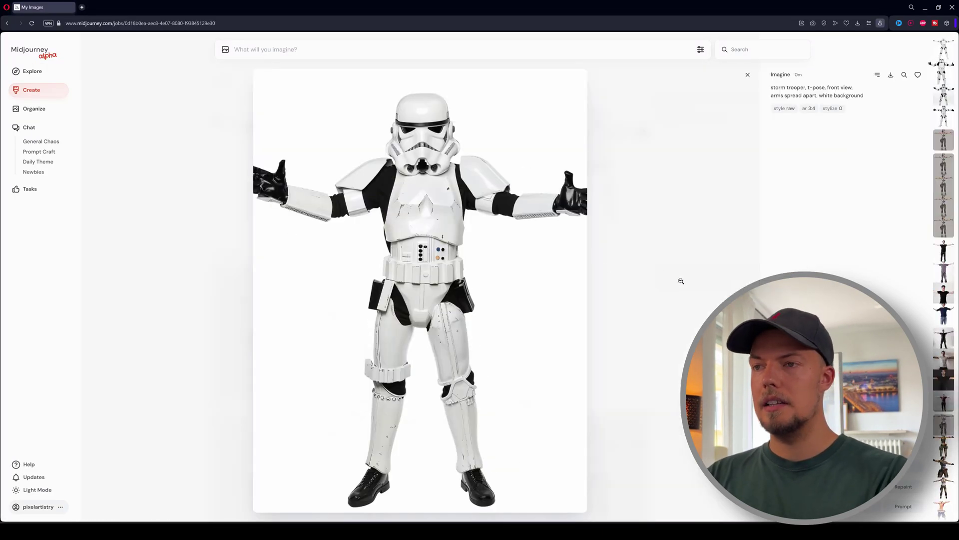
key("Down")
key("Down")
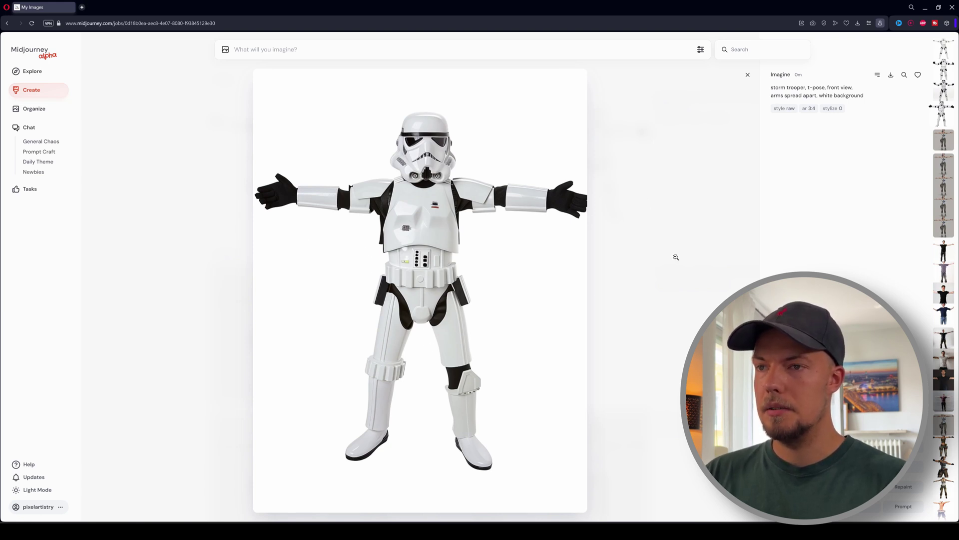
key("Escape")
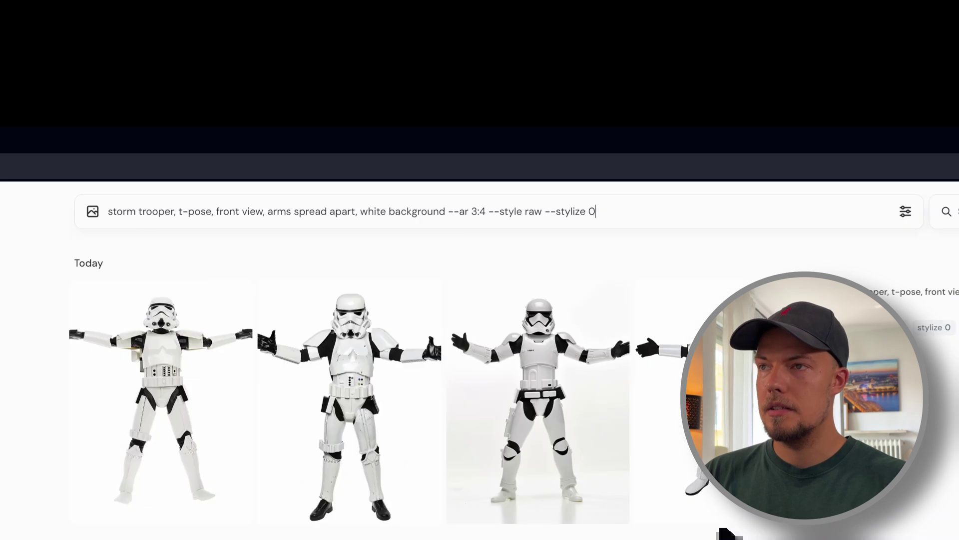
- Generate another batch from the storm trooper t-pose prompt, then re-enter the prompt with only the --ar 3:4 parameter
key("Return")
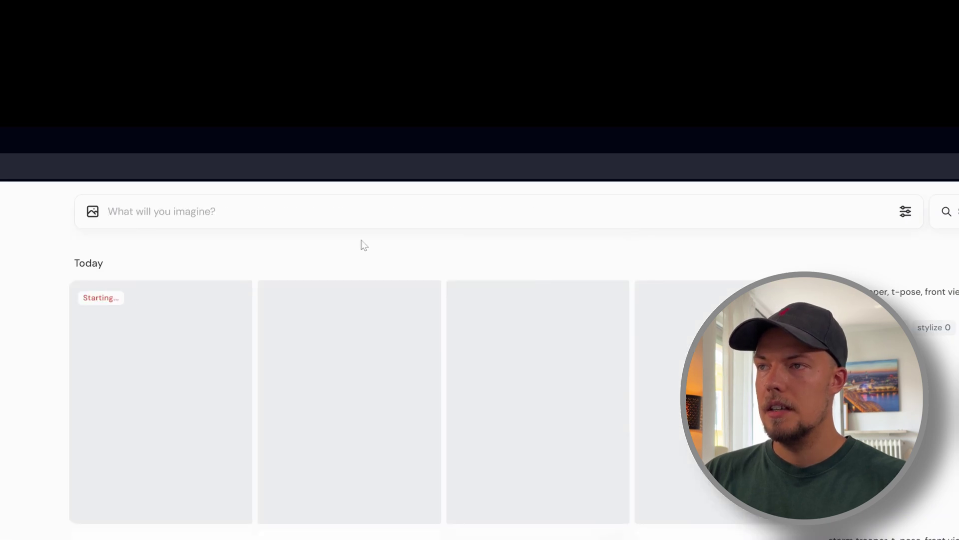
type("storm trooper, t-pose, front view, arms spread apart, white background --ar 3:4 --style raw --stylize 0")
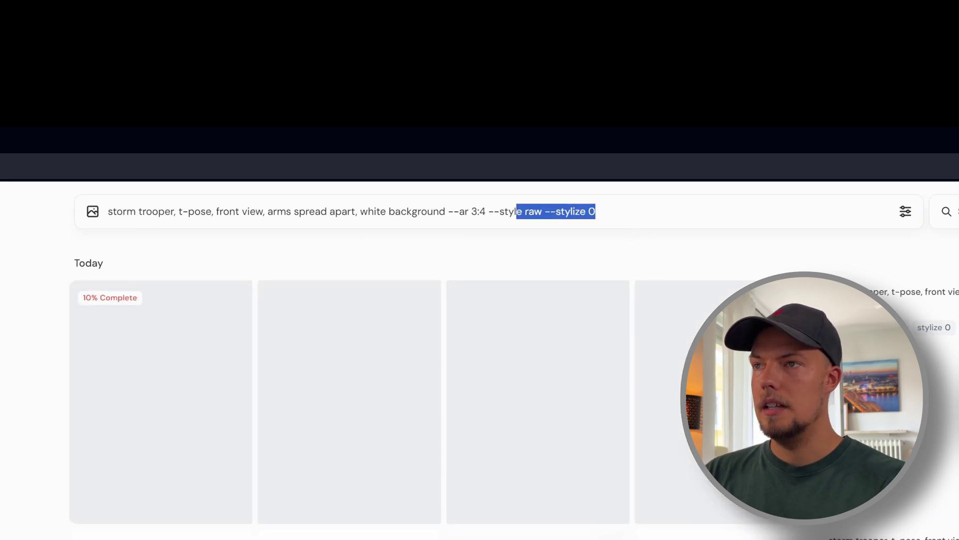
key("BackSpace")
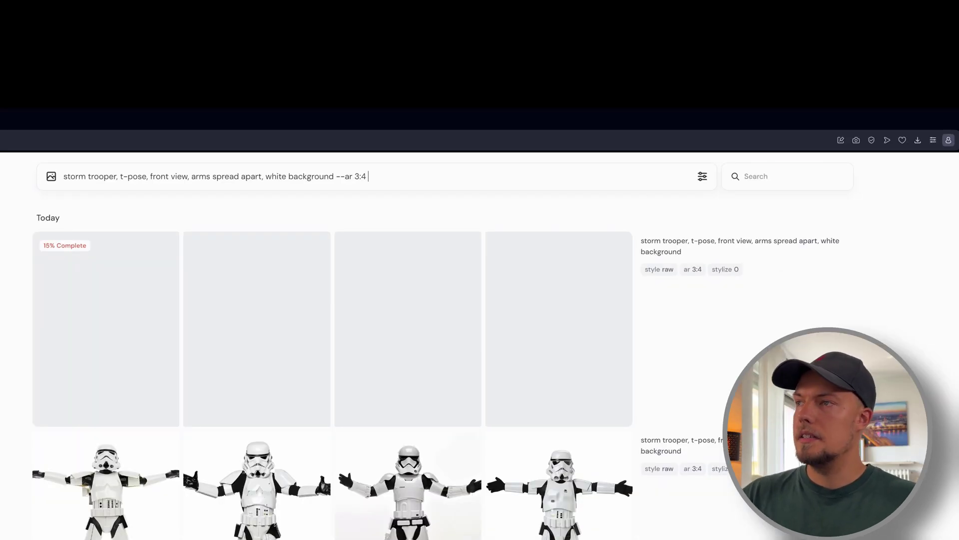
- Check the image generation settings and try to submit the prompt with the repeat parameter --r 6
left_click(703, 176)
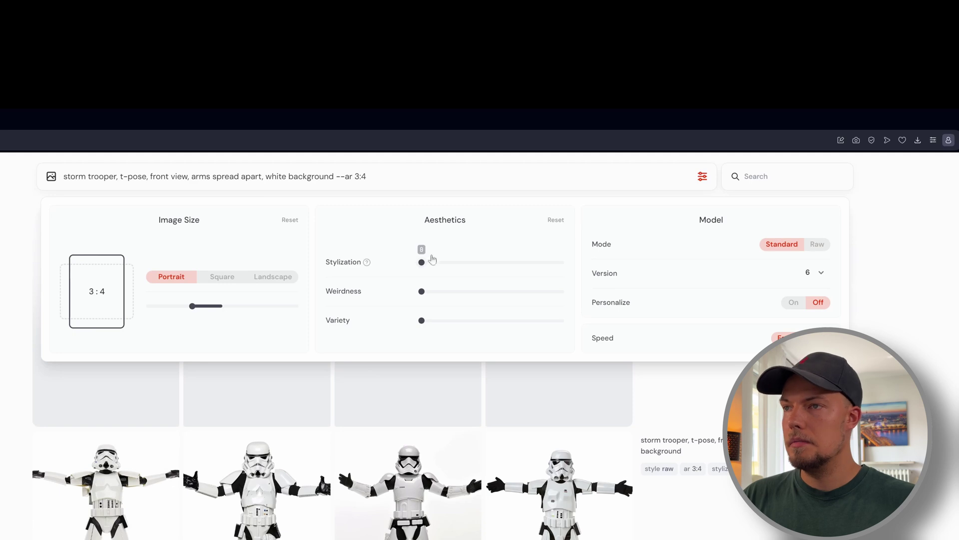
left_click(412, 187)
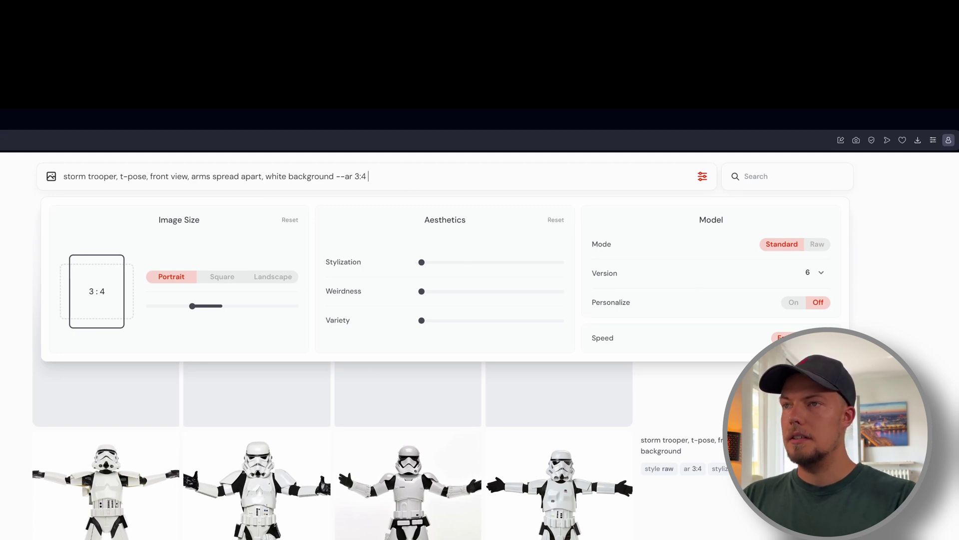
type("--r ")
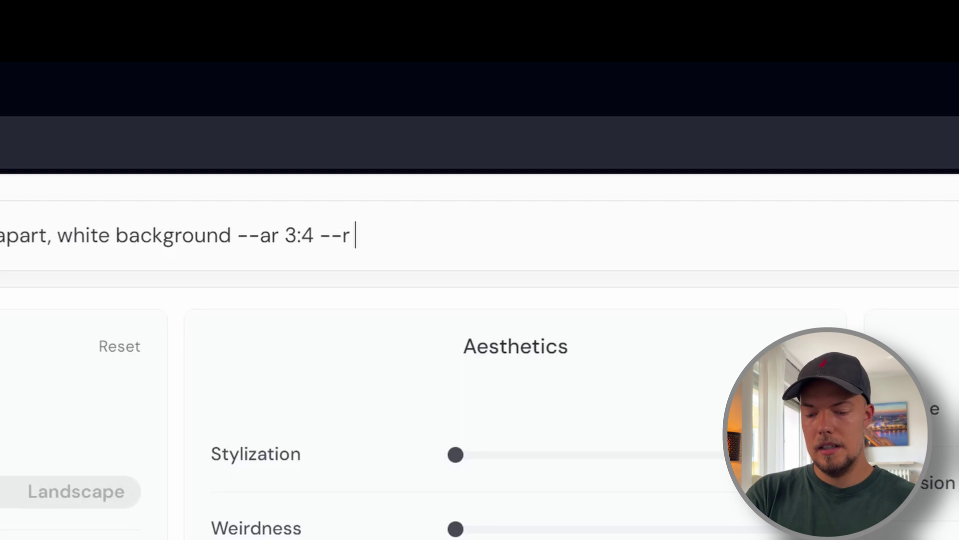
type("6")
key("Return")
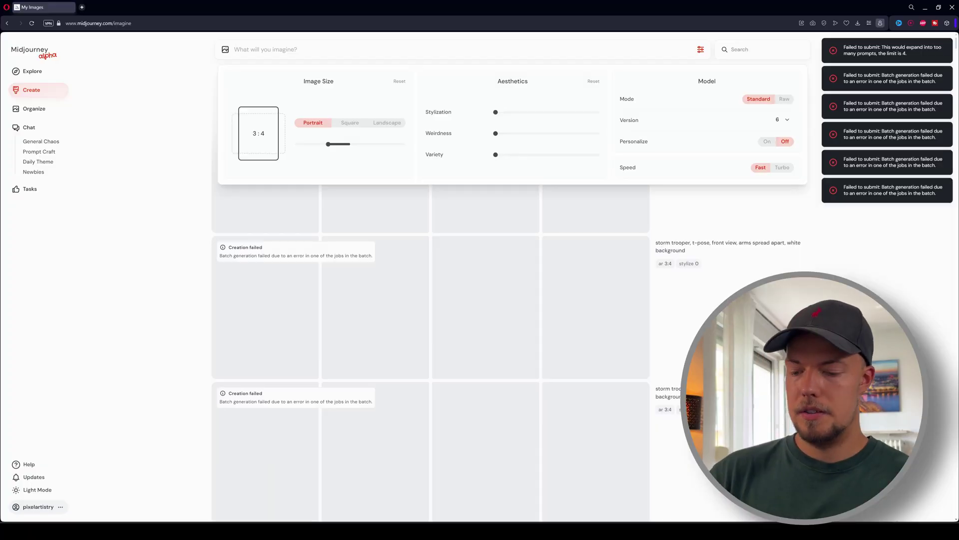
- Resubmit the storm trooper t-pose prompt with --ar 3:4 and an --r repeat count within the limit of 4
type("storm trooper, t-pose, front view, arms spread apart, white background --ar 3:4 --stylize 0")
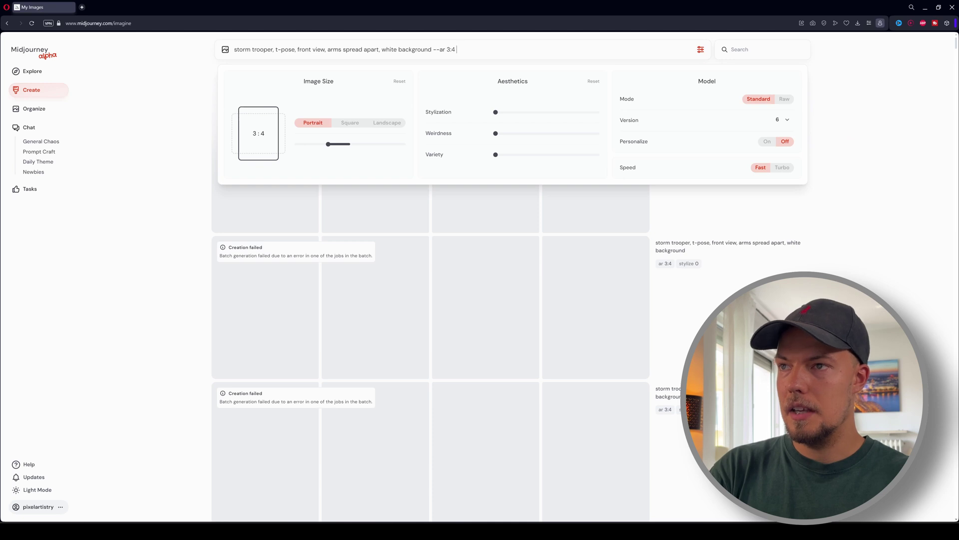
type("r")
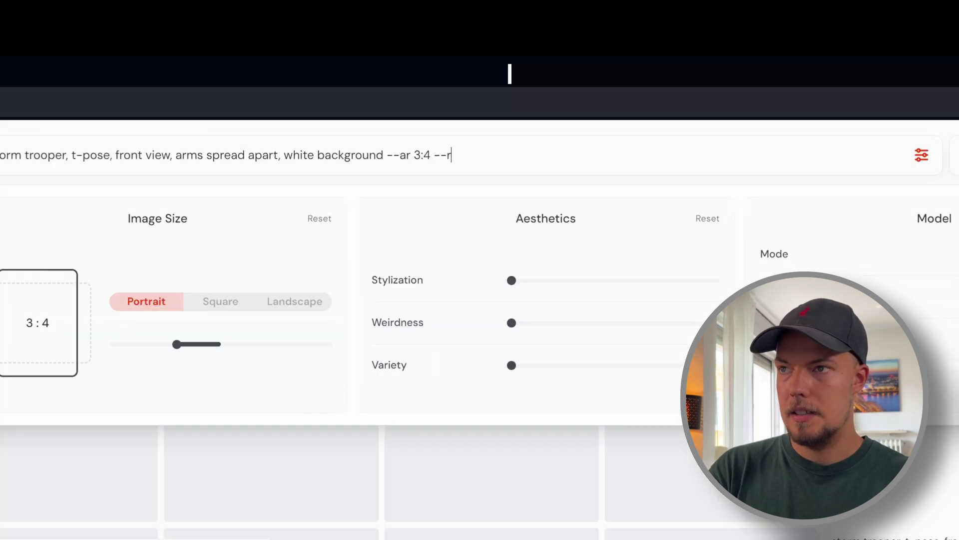
key("Return")
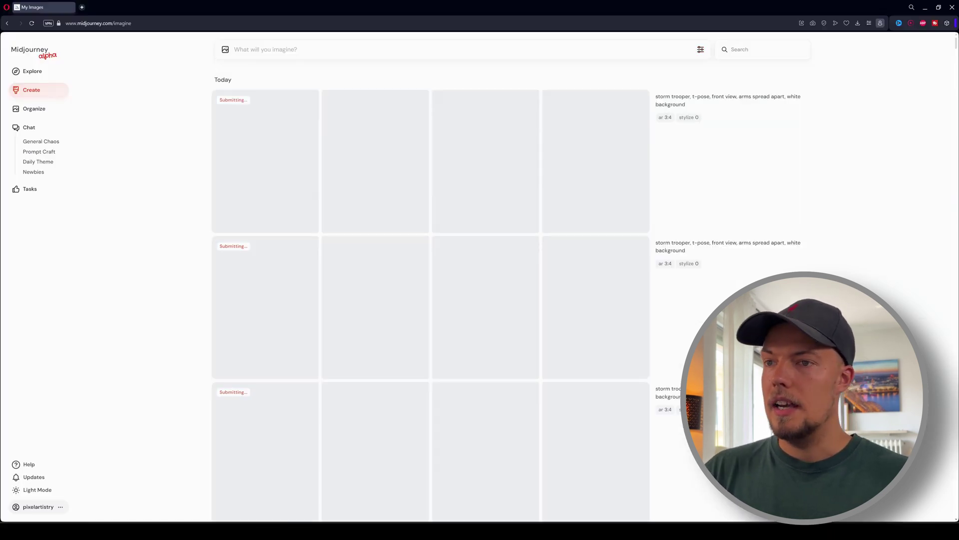
- Follow the progress of the queued batches and look through the new storm trooper images for a clean T-pose
scroll(569, 197, "down", 3)
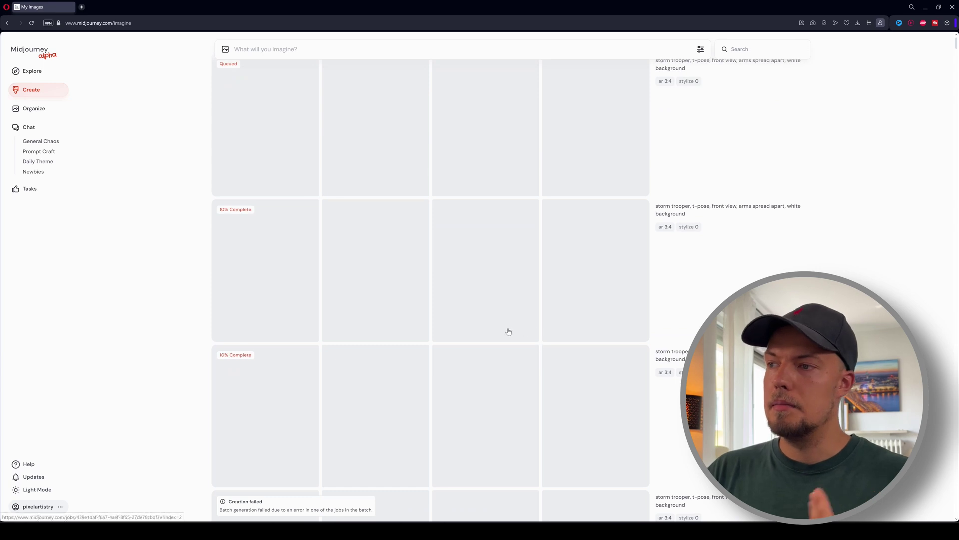
scroll(353, 279, "up", 5)
scroll(352, 279, "down", 3)
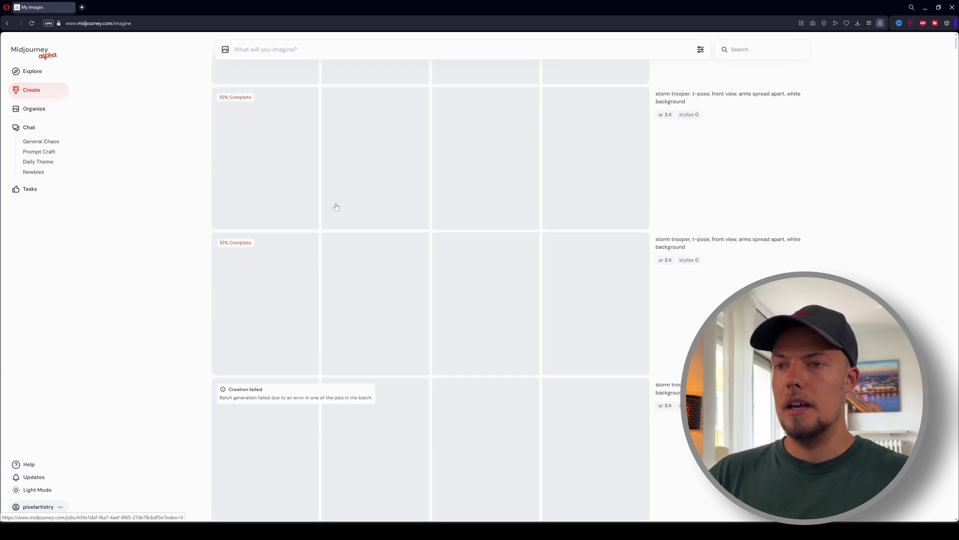
scroll(416, 253, "up", 1)
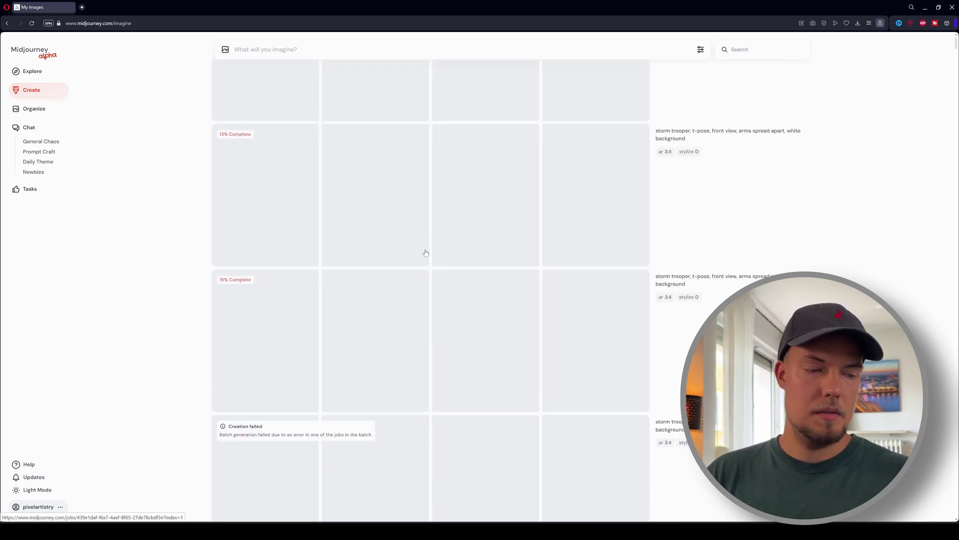
scroll(425, 252, "down", 10)
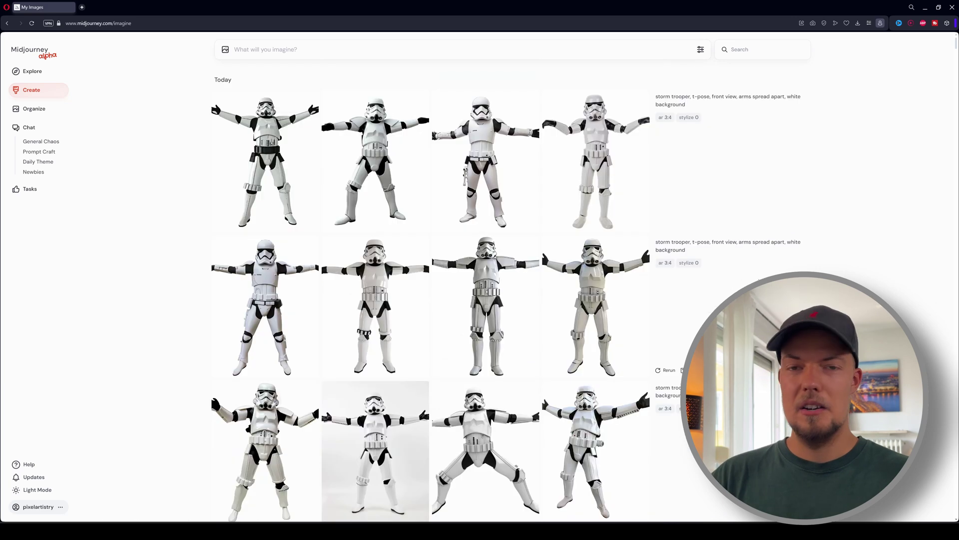
scroll(539, 282, "down", 5)
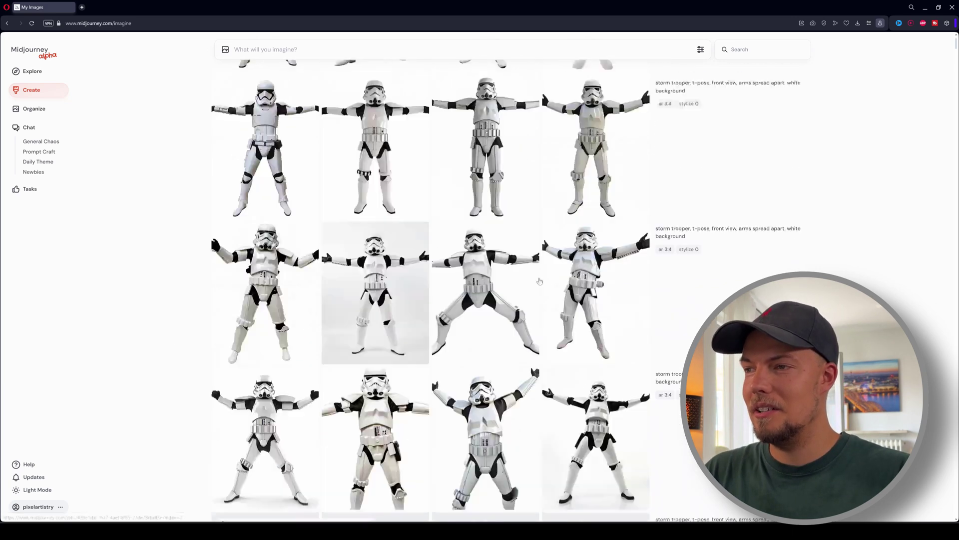
left_click(606, 306)
left_click(679, 287)
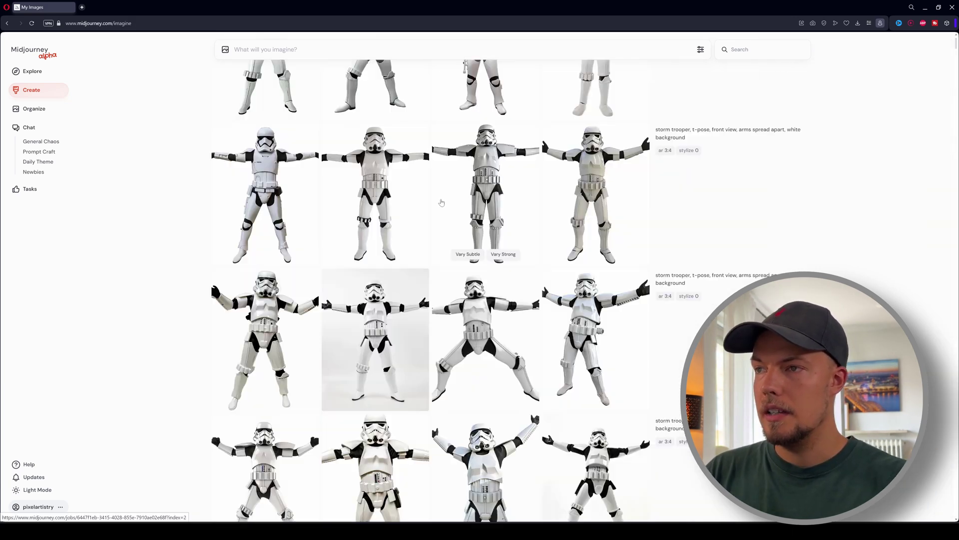
- Compare the storm trooper candidates in full size, checking the arm pose, the cropped hands and the feet
left_click(478, 194)
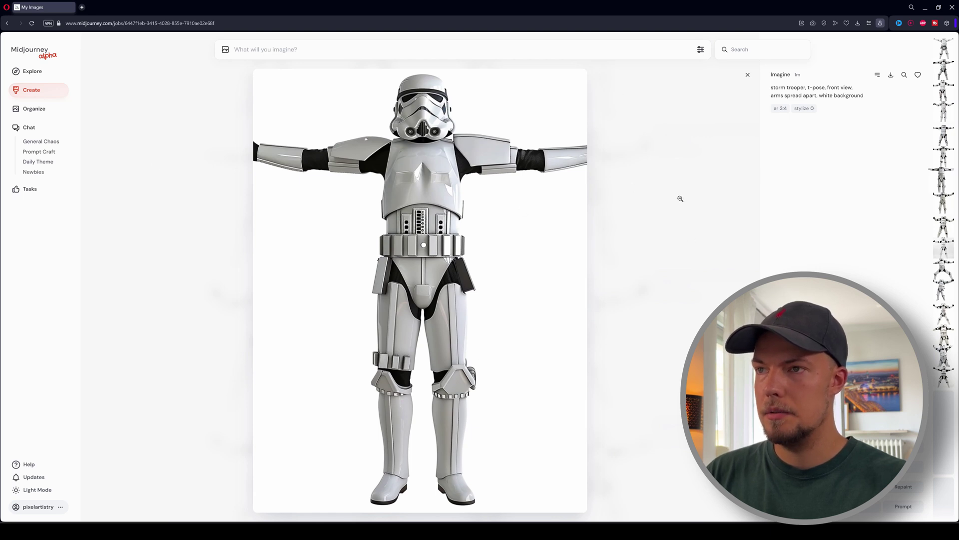
key("Up")
key("Up")
key("Down")
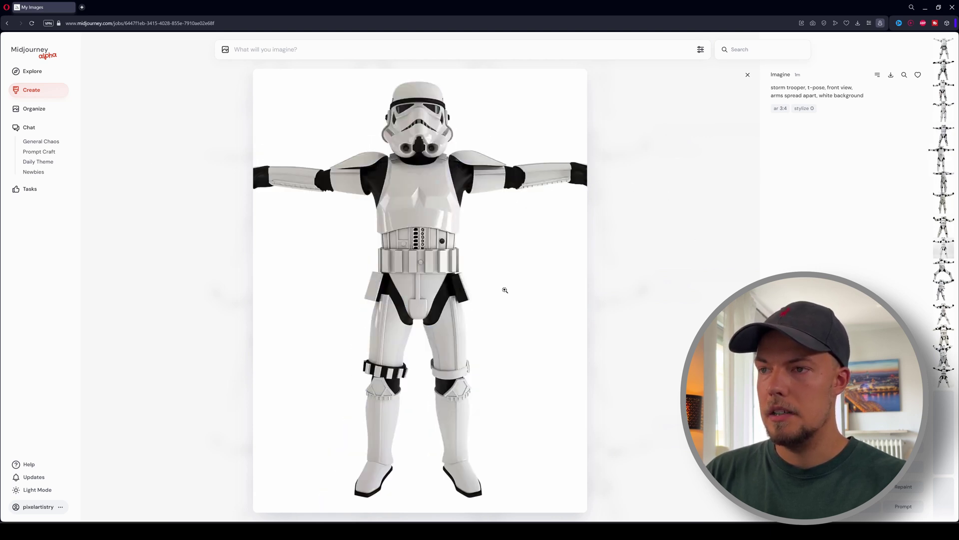
key("Up")
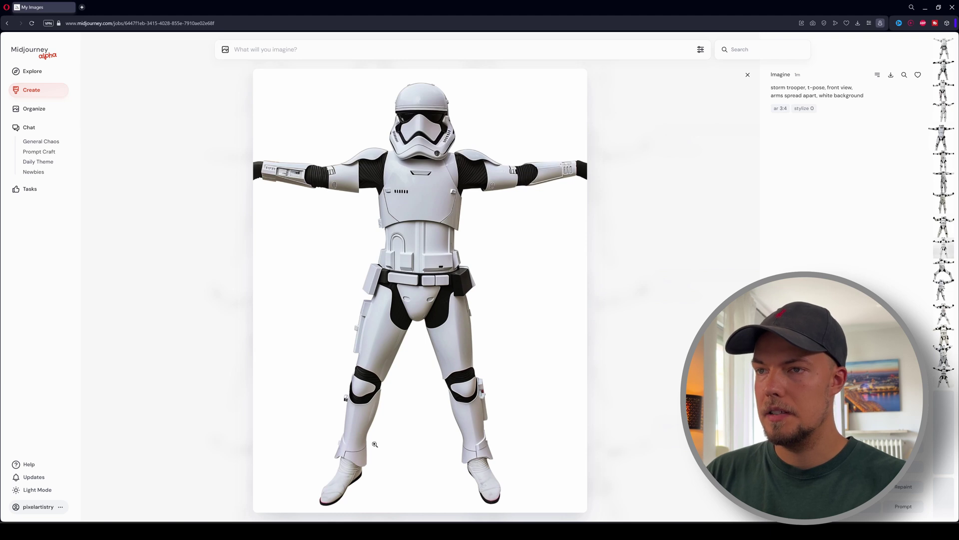
key("Up")
key("Up")
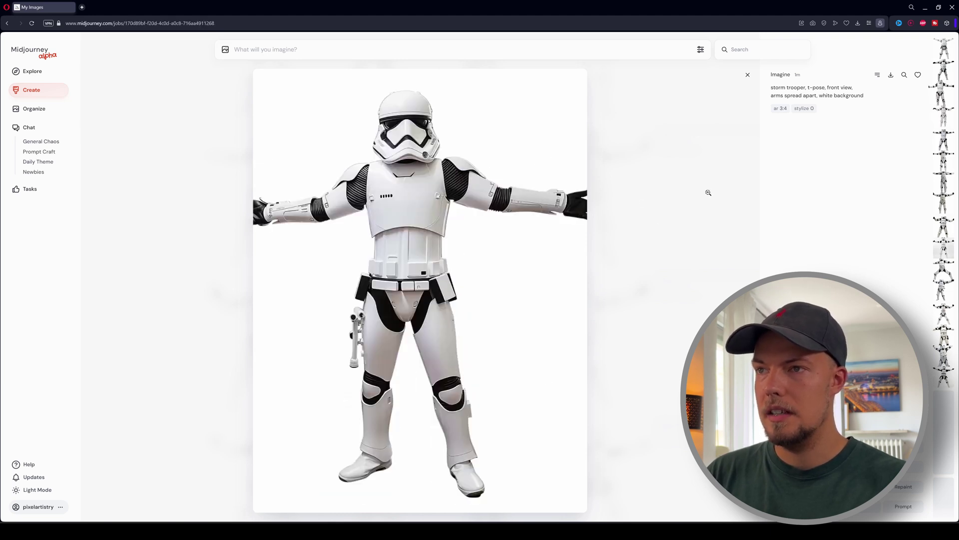
key("Up")
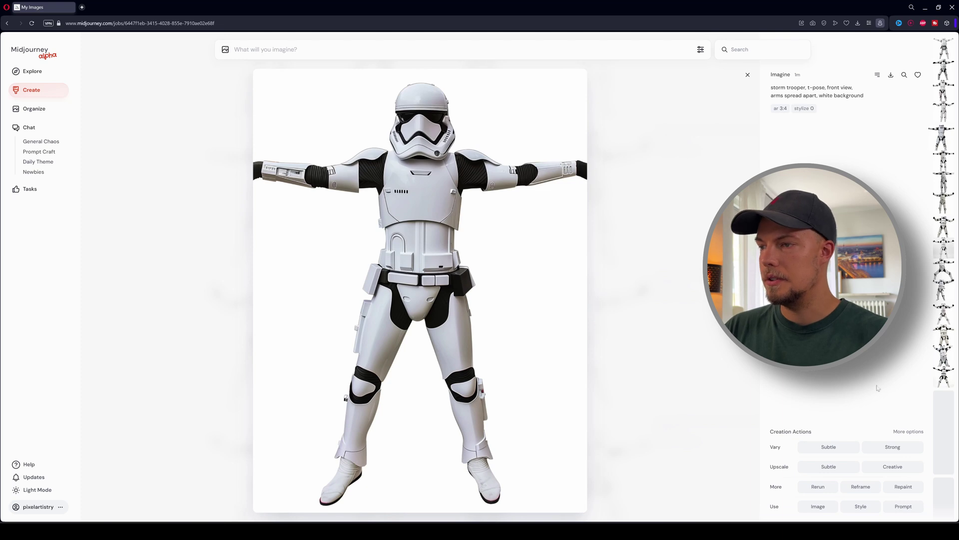
- Zoom out the chosen wide-stance storm trooper image by slightly less than 1.5x, submit it and return to the image list
left_click(854, 490)
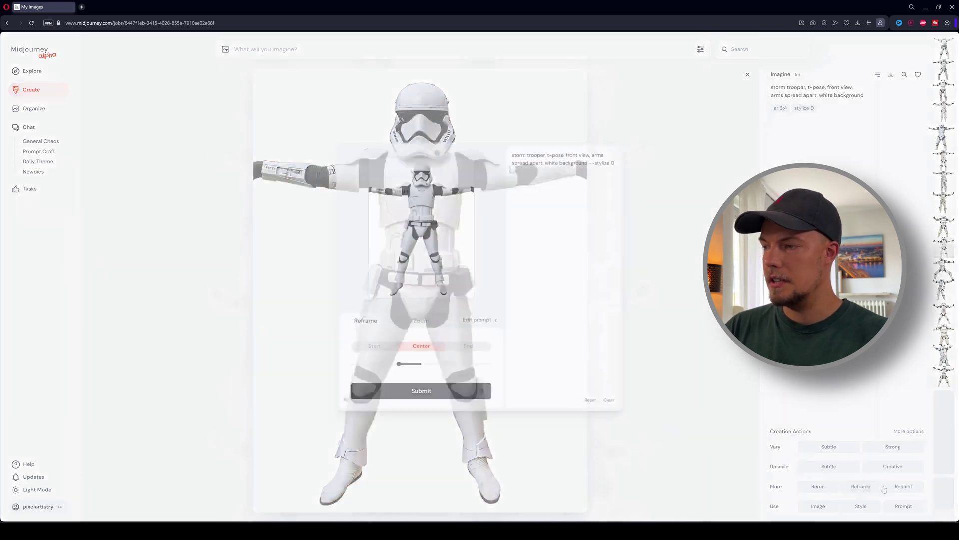
left_click(421, 328)
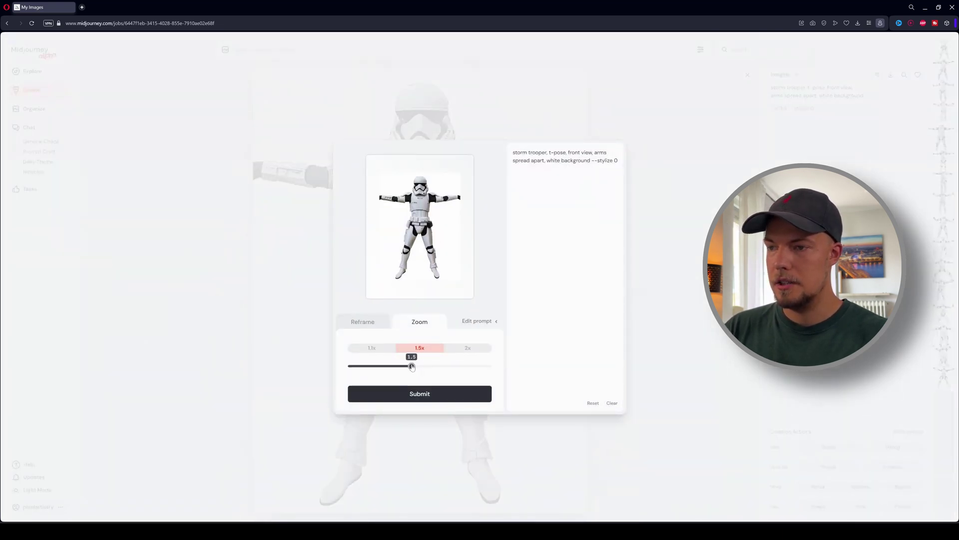
mouse_move(406, 364)
left_mouse_down()
mouse_move(426, 365)
mouse_move(377, 363)
mouse_move(395, 365)
left_mouse_up()
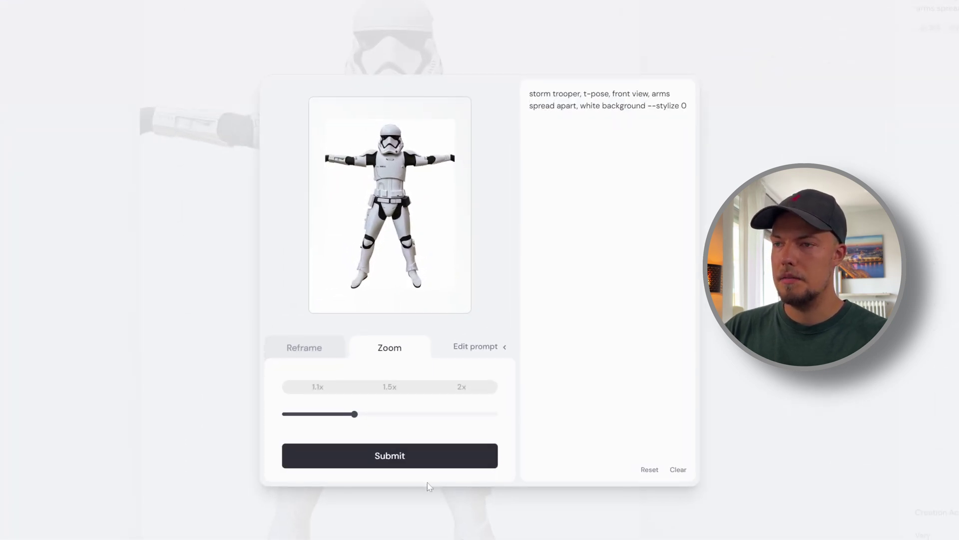
left_click(396, 456)
key("Escape")
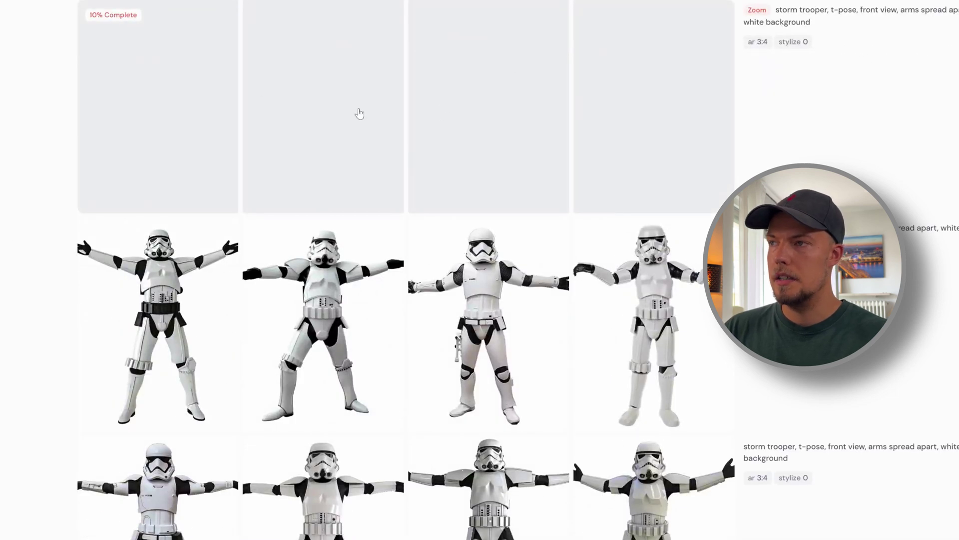
- Check the zoomed-out storm trooper variations and open the first one in full size
scroll(388, 336, "down", 5)
scroll(610, 349, "up", 5)
scroll(387, 336, "down", 5)
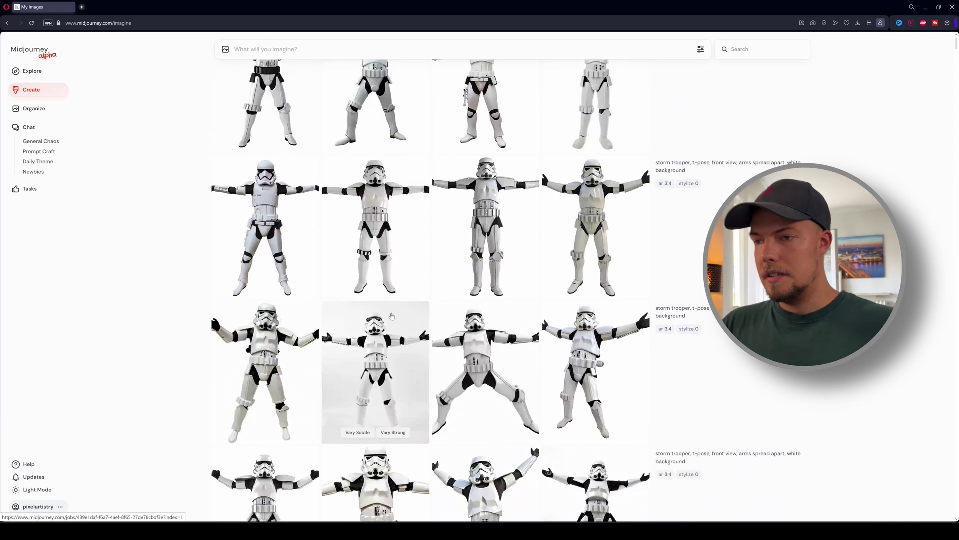
scroll(280, 280, "up", 1)
scroll(278, 292, "up", 3)
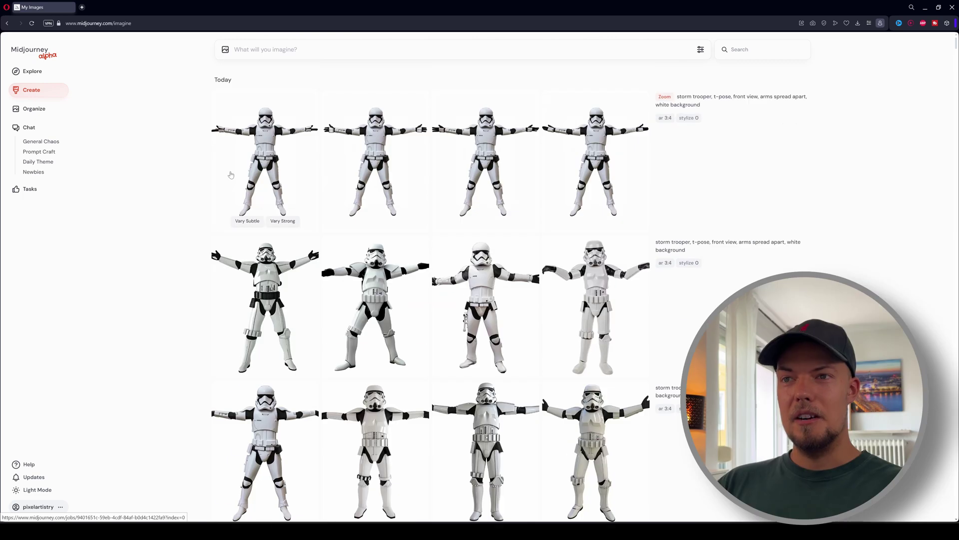
left_click(229, 175)
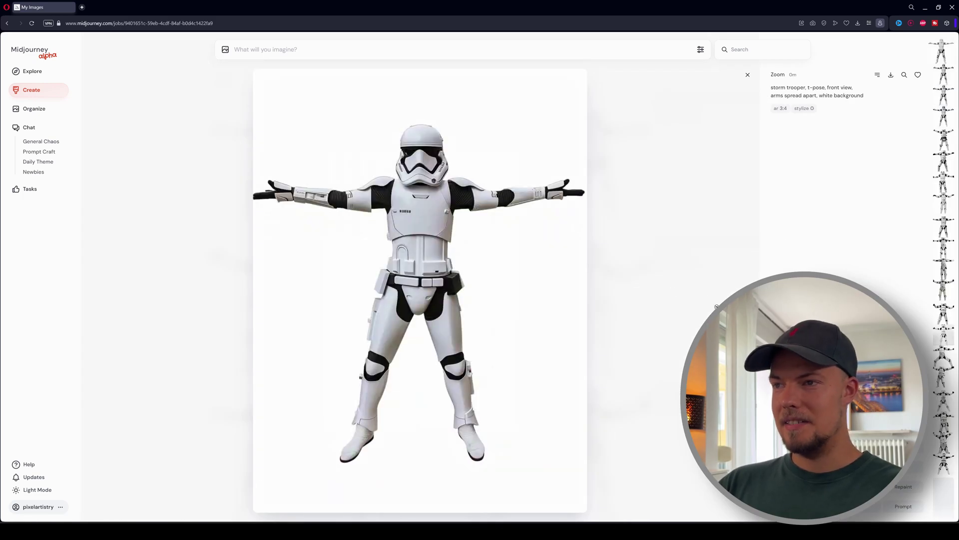
- Compare the zoomed-out storm trooper variations in full size, checking how completely the hands and fingers are shown
key("Right")
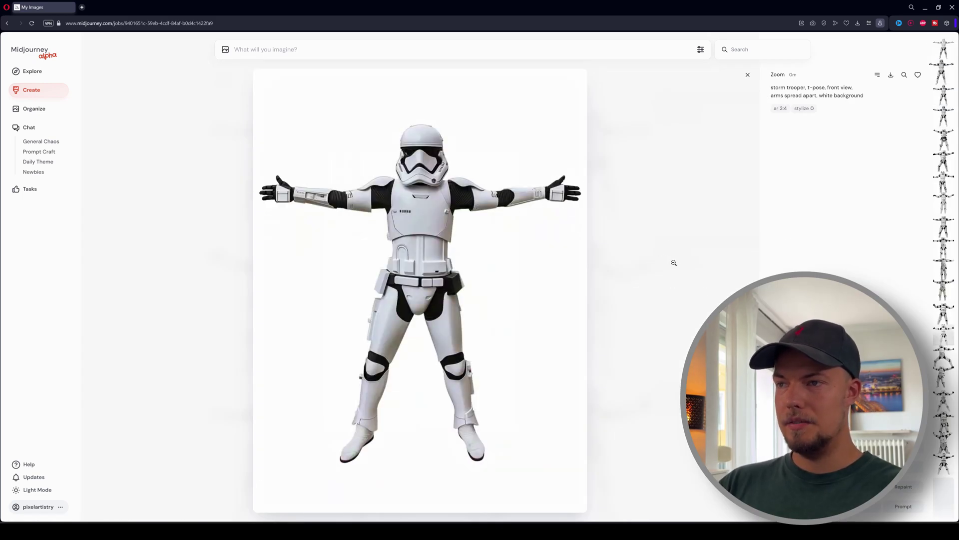
left_click(674, 263)
left_click(401, 172)
left_click(590, 184)
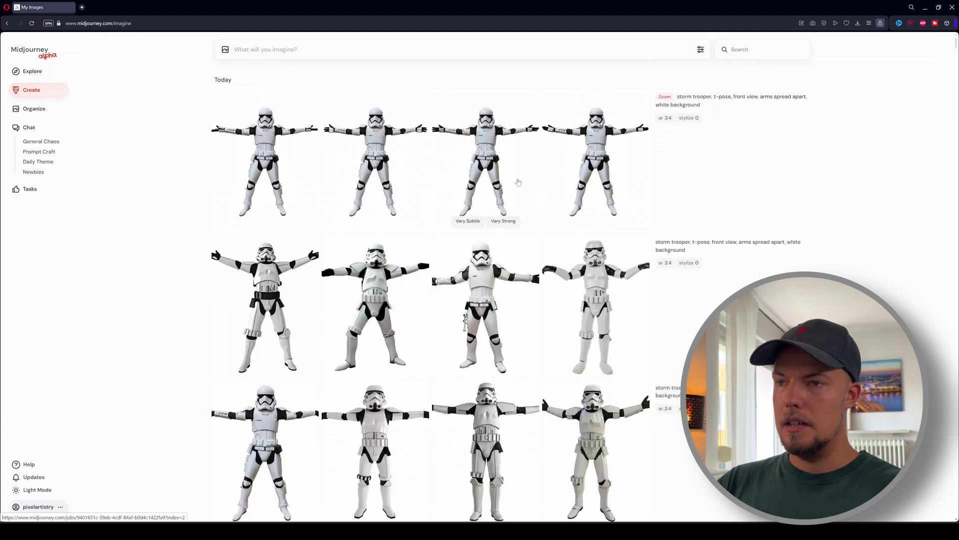
left_click(520, 183)
left_click(632, 194)
left_click(503, 195)
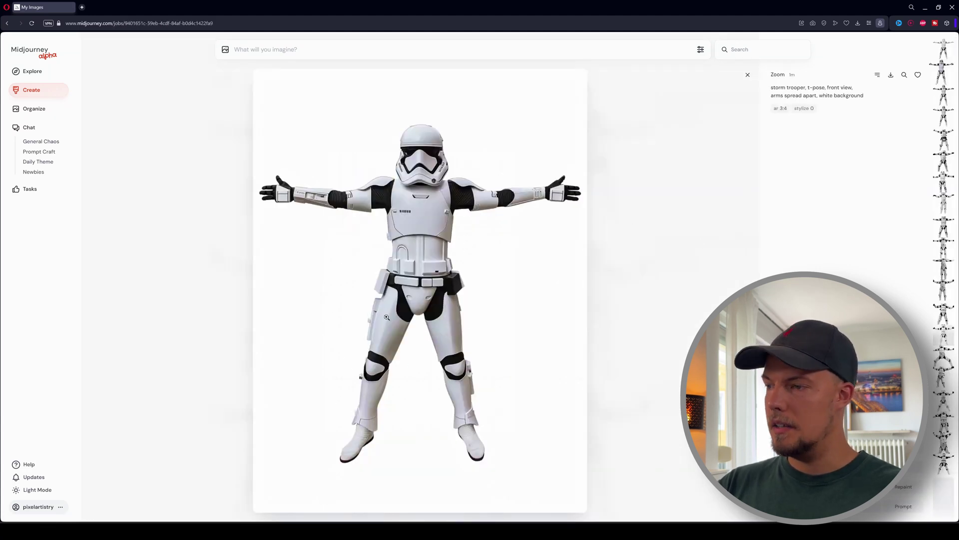
- Download the zoomed-out storm trooper variation with complete open hands and show the PNG in the Downloads folder
left_click(890, 75)
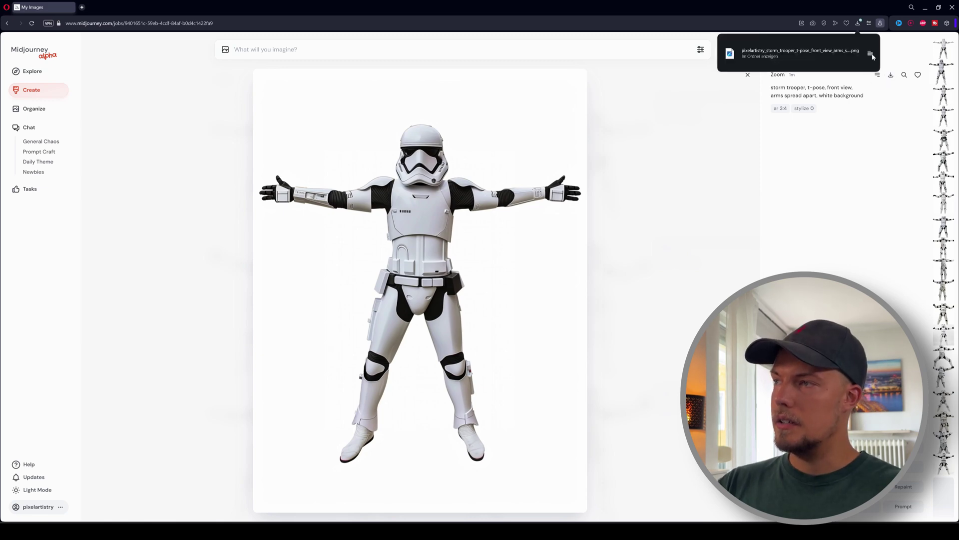
left_click(872, 55)
left_click_drag(433, 15, 560, 104)
left_click_drag(405, 91, 418, 131)
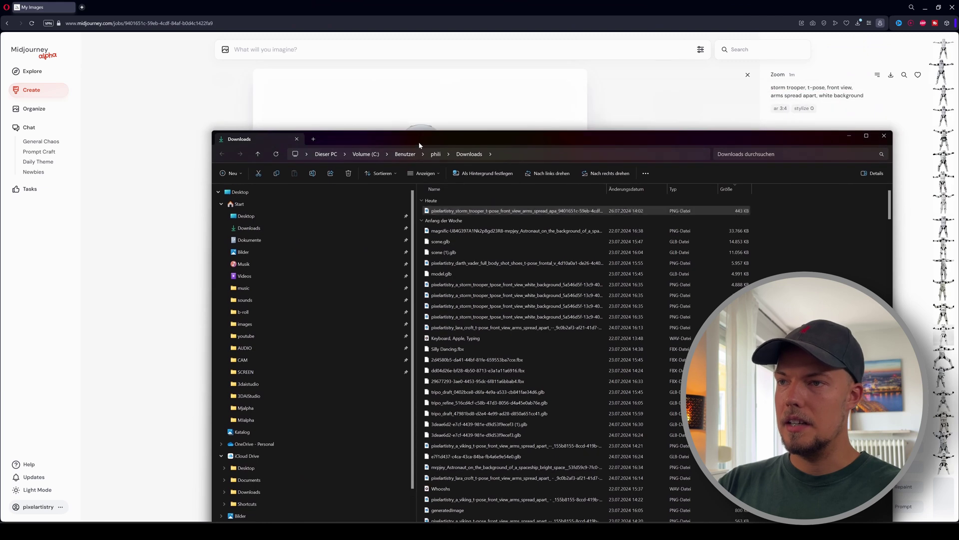
key("super+Down")
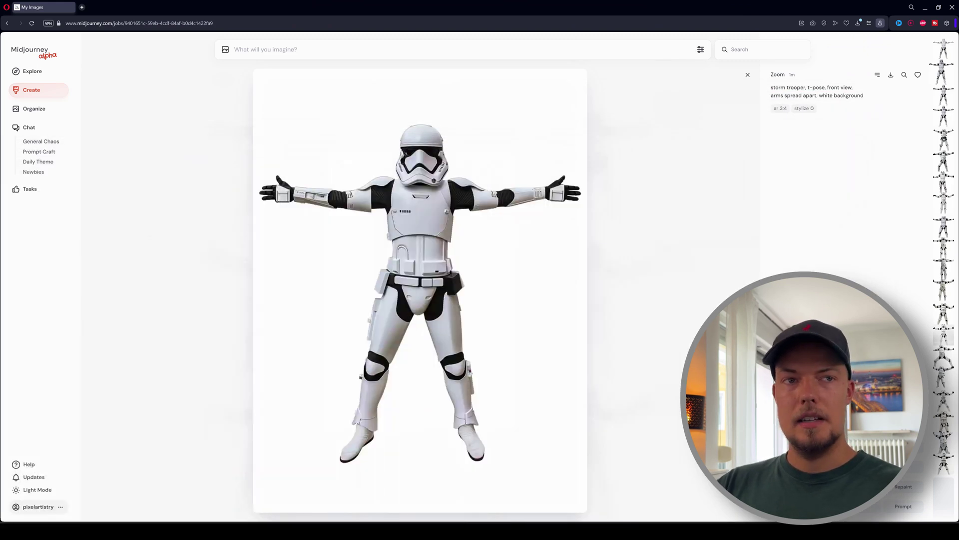
- Switch to the browser window with the 3DAIStudio post on X and join the 3D AI Studio Discord server through its invite
key("alt+Tab")
key("super+Down")
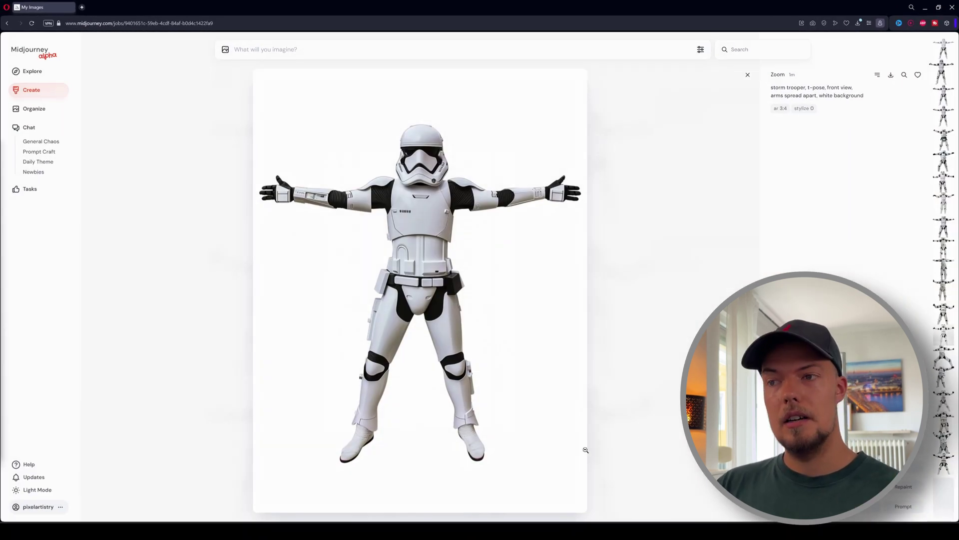
mouse_move(645, 529)
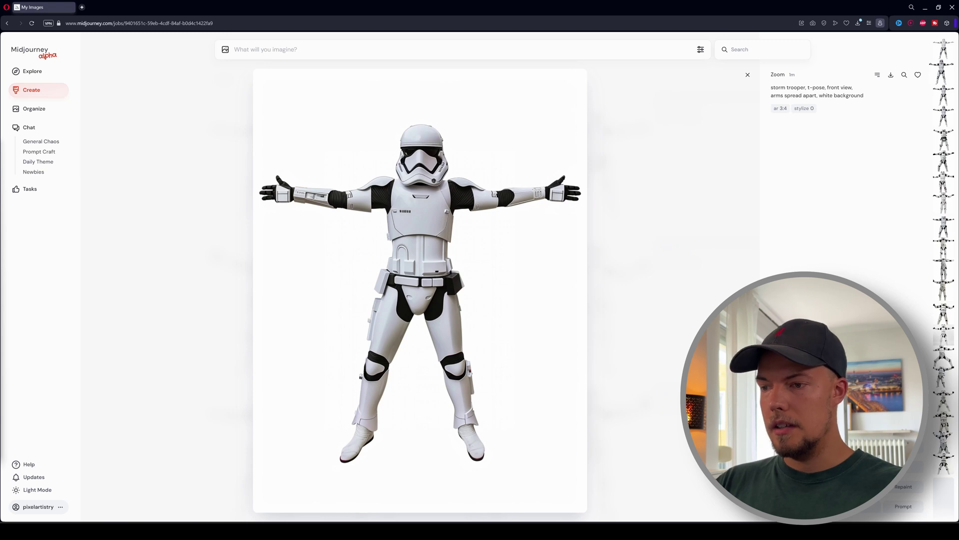
mouse_move(480, 530)
left_click(400, 489)
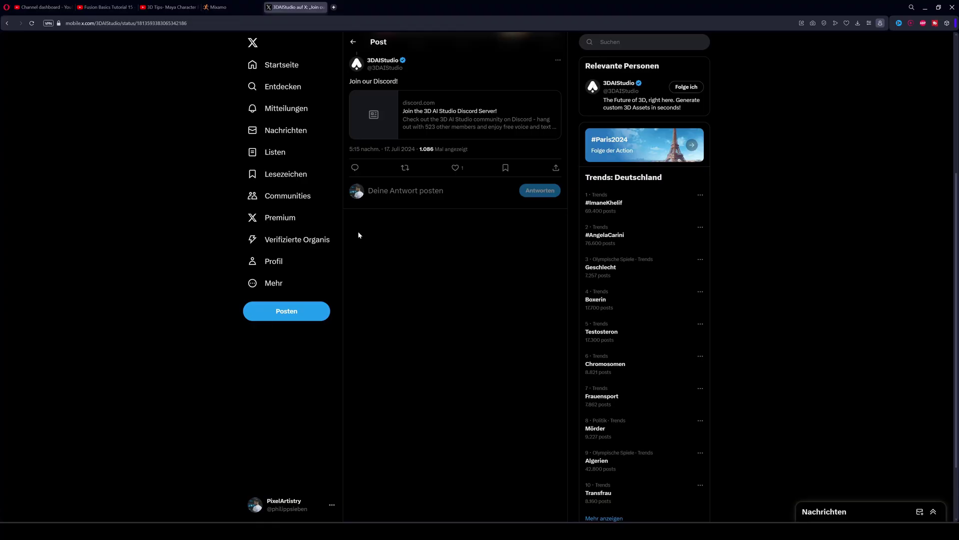
left_click(456, 131)
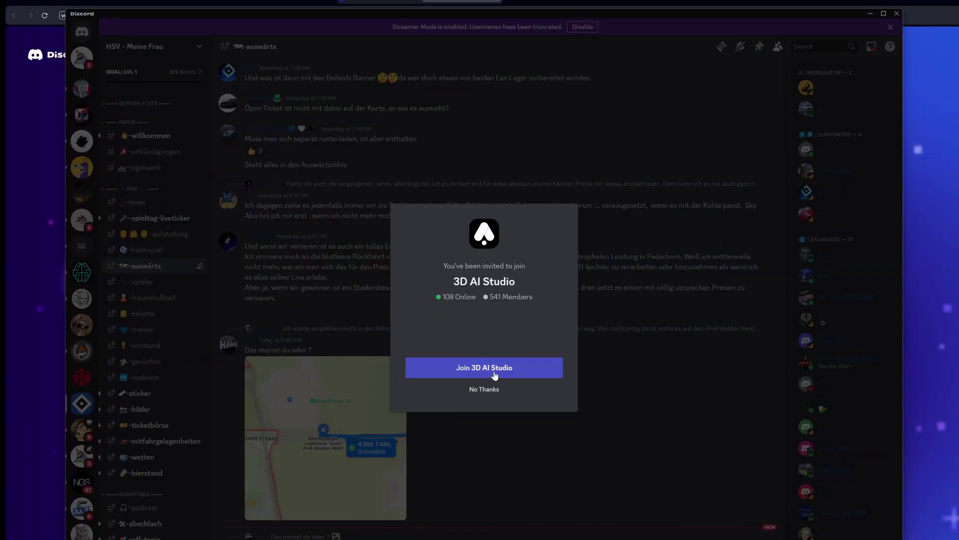
left_click(391, 308)
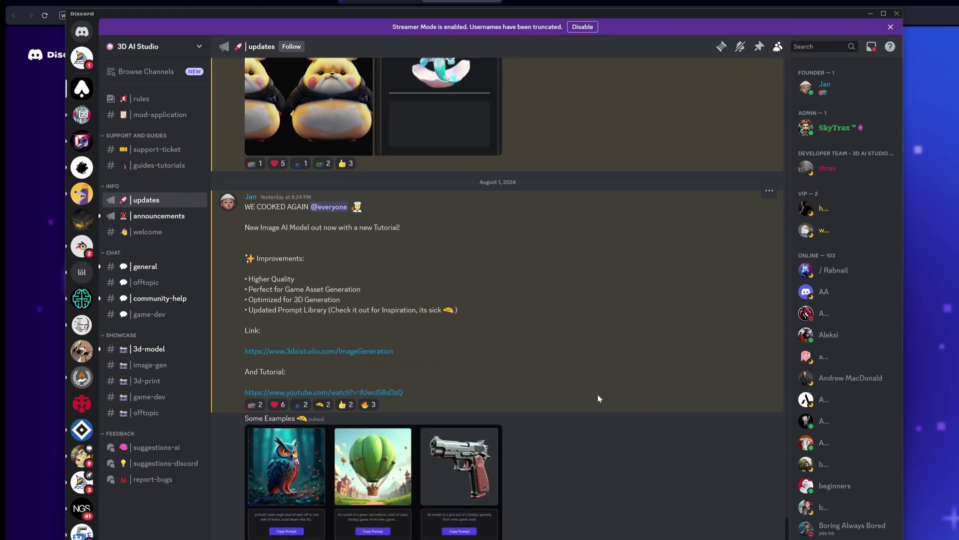
- Look through the general, offtopic and community-help channels of the 3D AI Studio Discord server
left_click(145, 266)
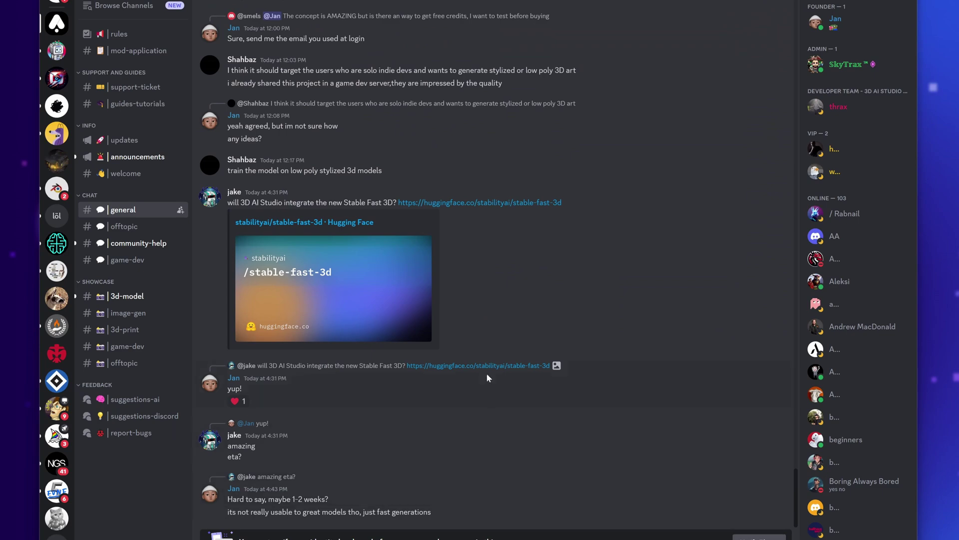
left_click(125, 227)
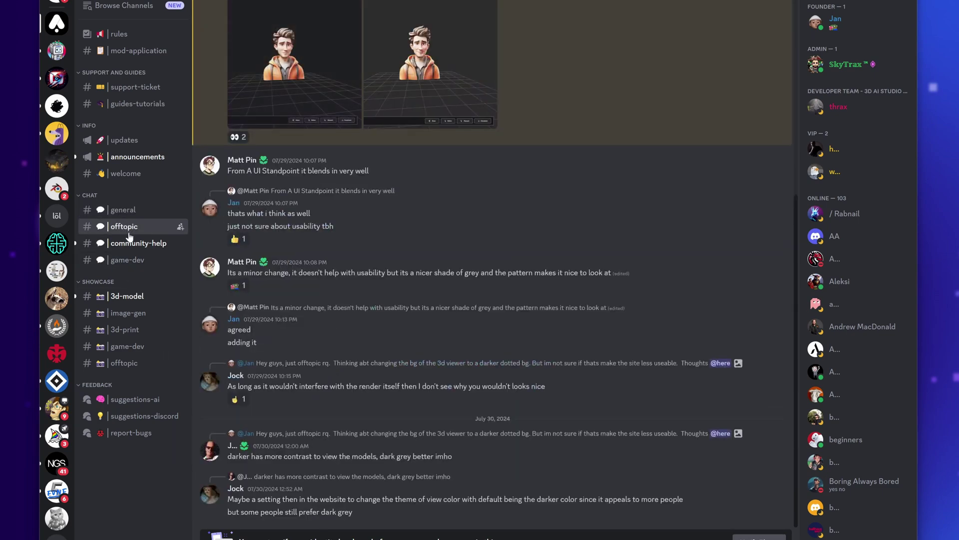
left_click(131, 242)
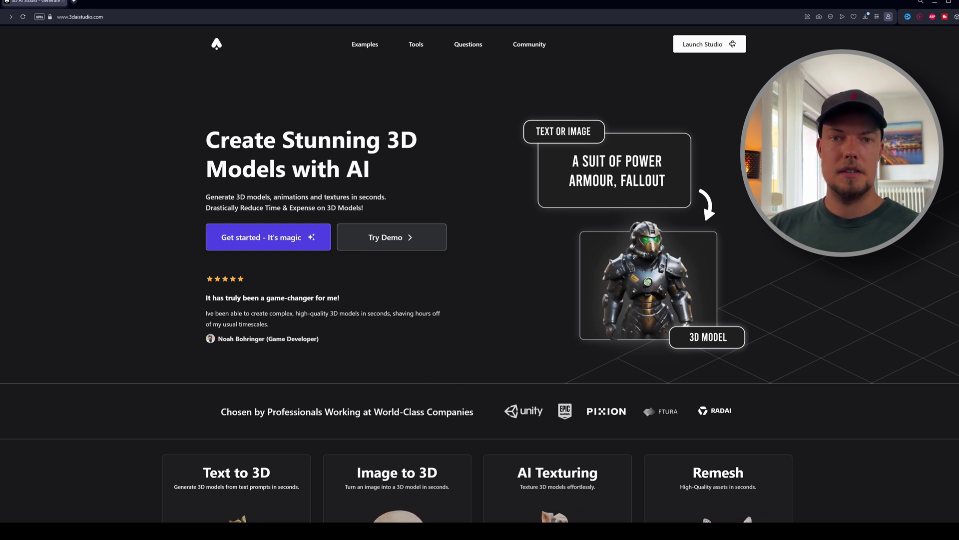
- Launch 3D AI Studio from its website, load the newly downloaded storm trooper PNG and generate a 3D model from it
left_click(717, 49)
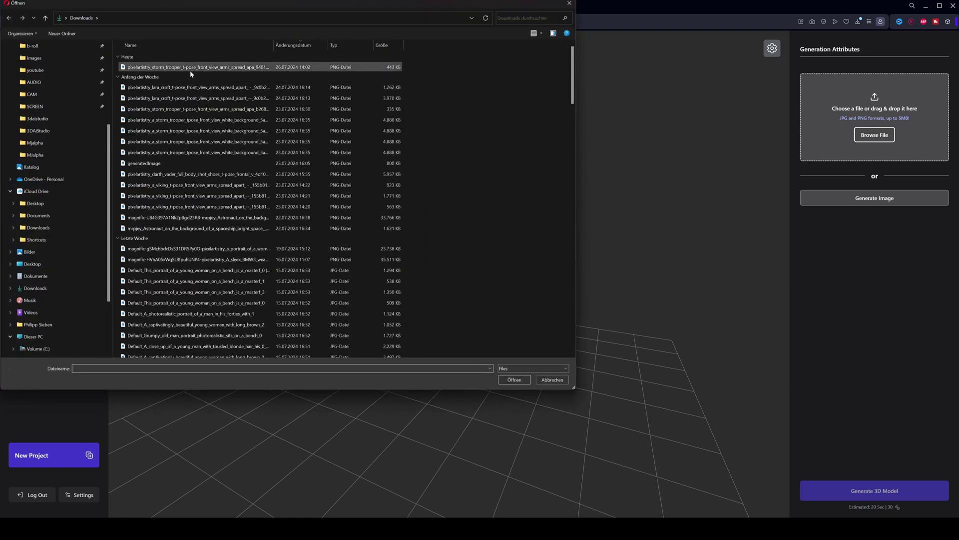
left_click(200, 67)
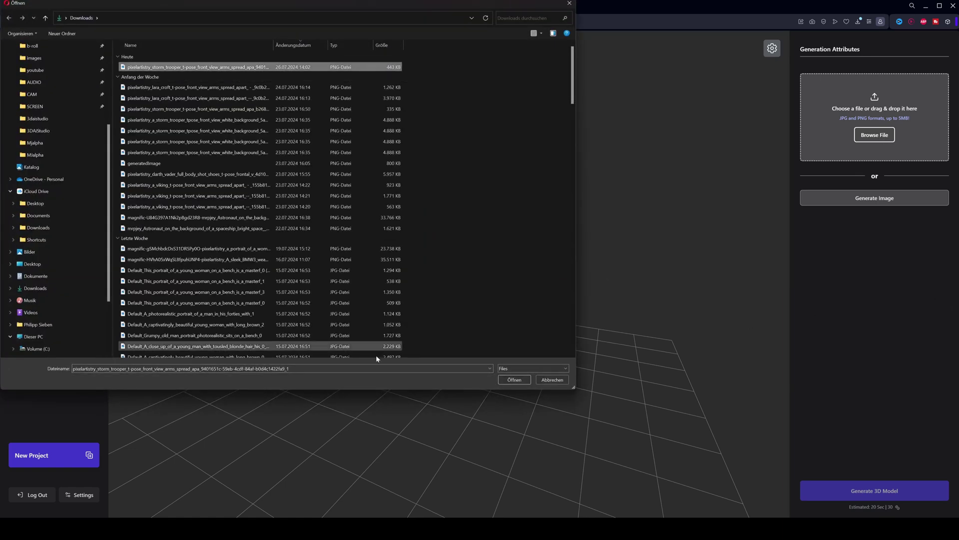
left_click(515, 380)
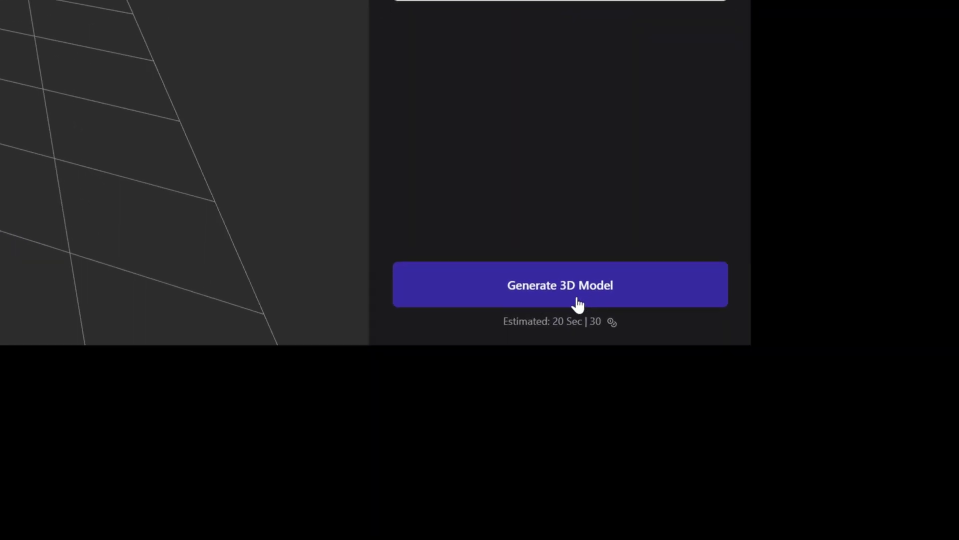
left_click(577, 299)
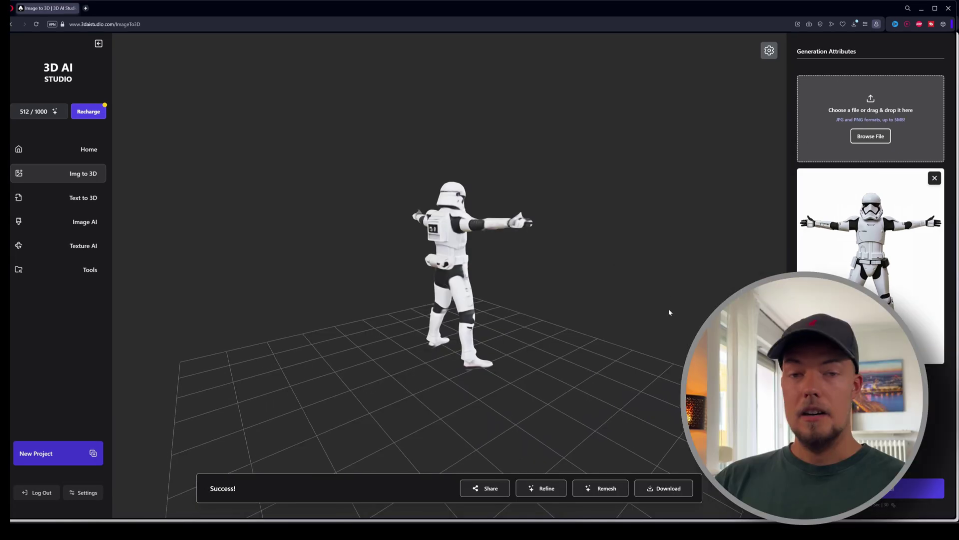
- Examine the generated storm trooper model from several angles and up close, checking the helmet, hands and legs
left_click_drag(451, 232, 317, 238)
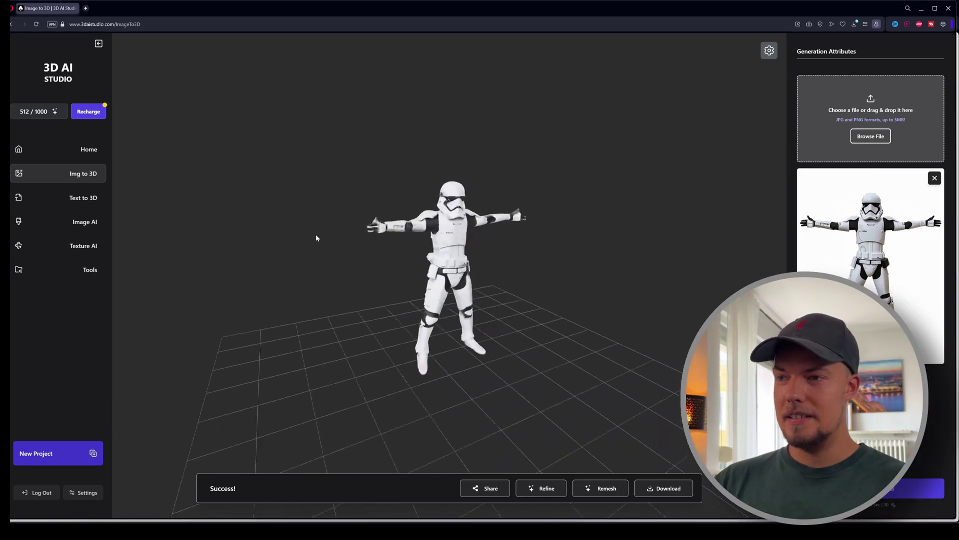
scroll(511, 249, "up", 2)
left_click_drag(511, 249, 430, 240)
scroll(474, 225, "up", 3)
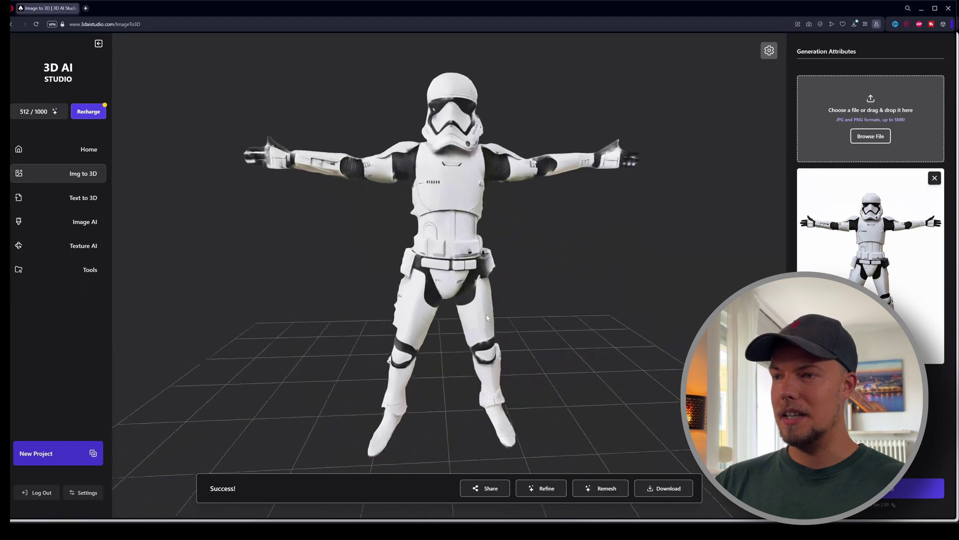
scroll(512, 328, "down", 2)
scroll(511, 328, "up", 5)
left_click_drag(408, 314, 353, 268)
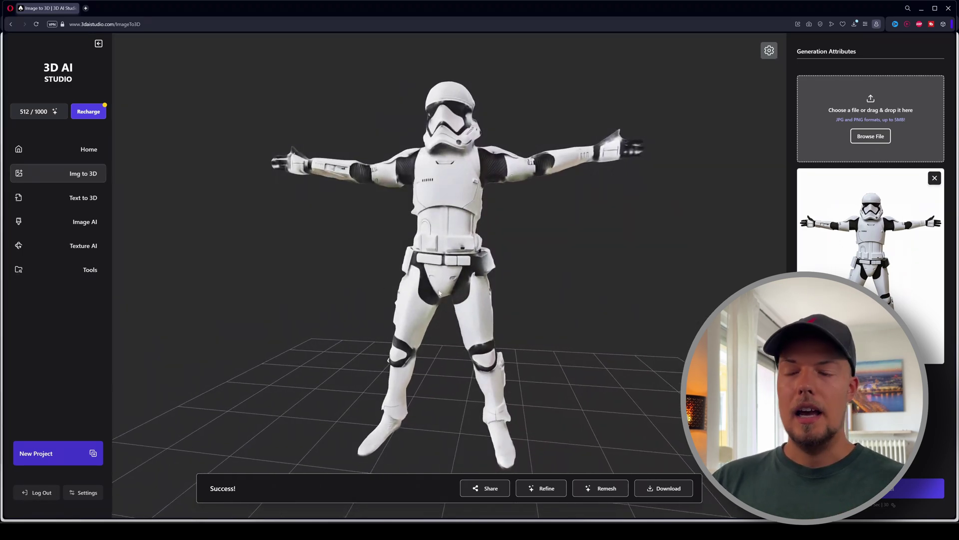
left_click_drag(455, 301, 568, 298)
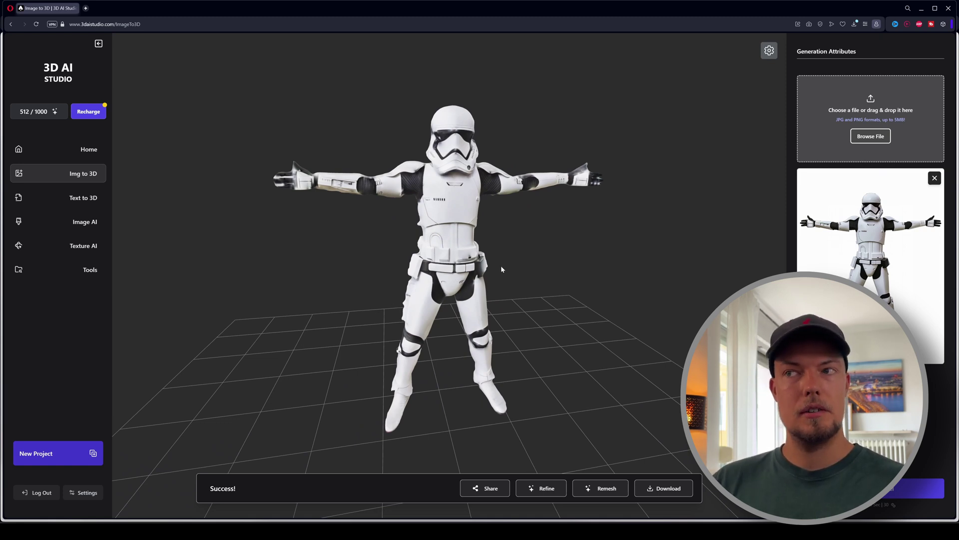
left_click_drag(455, 184, 505, 186)
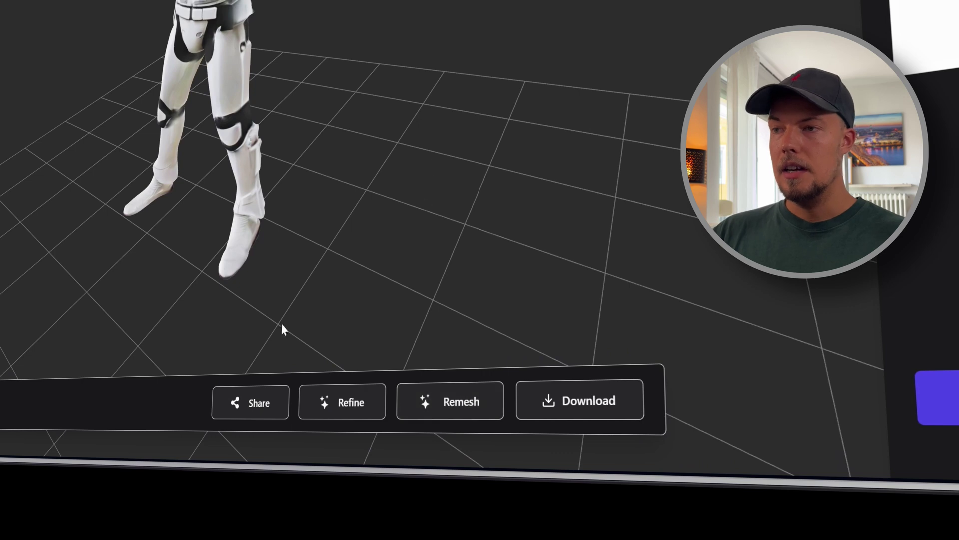
- Remesh the storm trooper model with fbx as the export format and 10000 faces, and open the overview of generated models
left_click(400, 406)
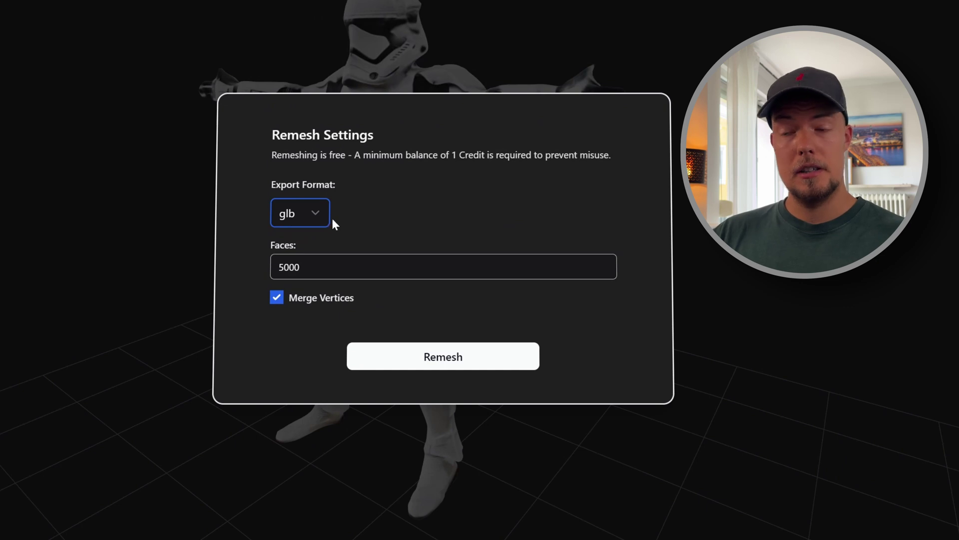
left_click(311, 211)
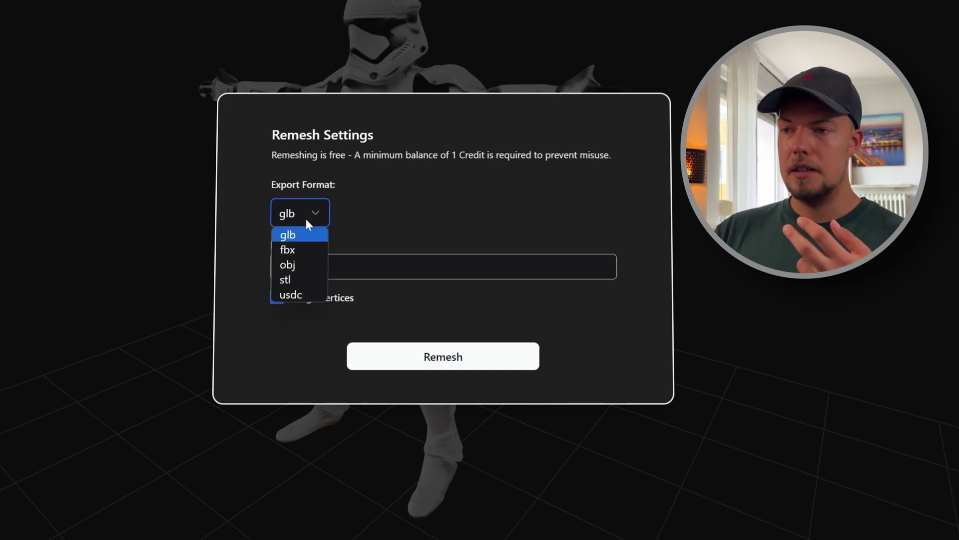
left_click(300, 249)
left_click(425, 274)
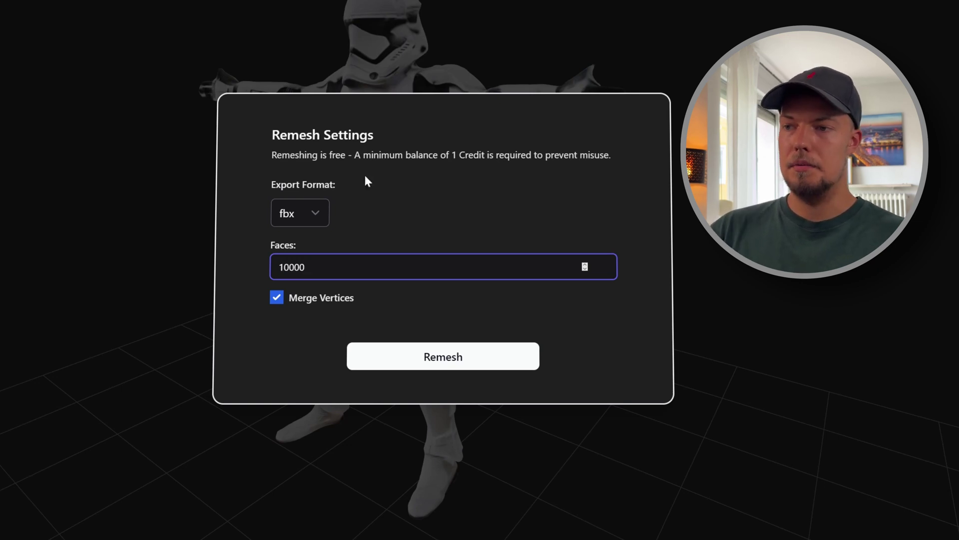
key("shift+Tab")
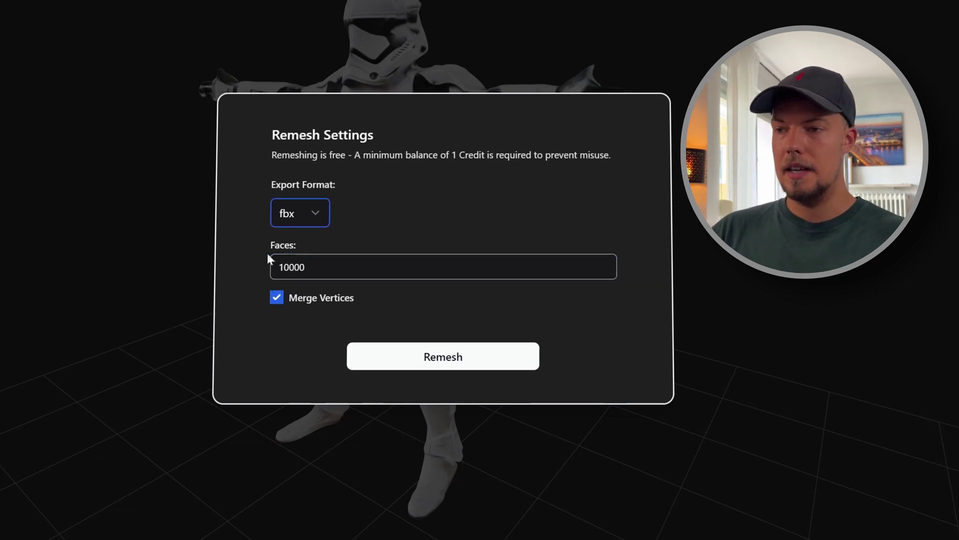
left_click(455, 362)
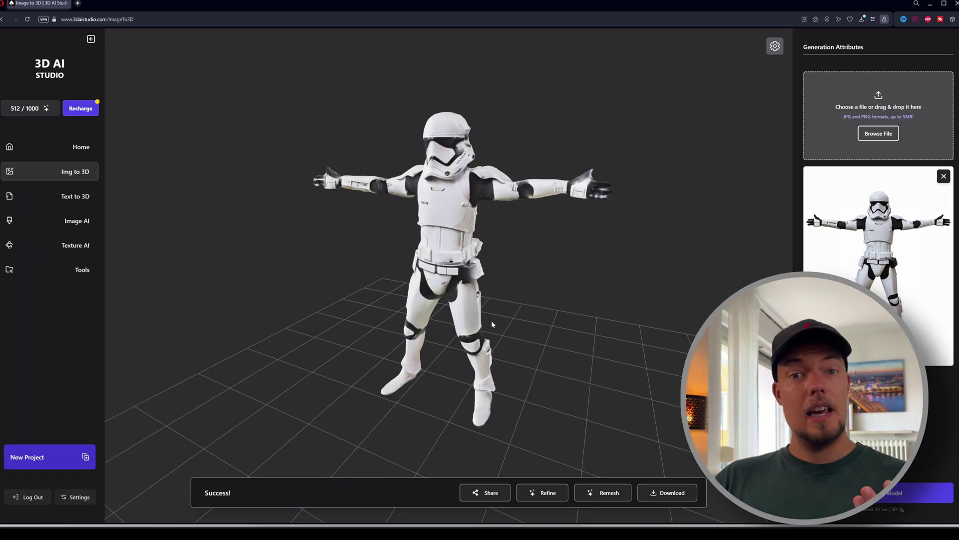
left_click(53, 154)
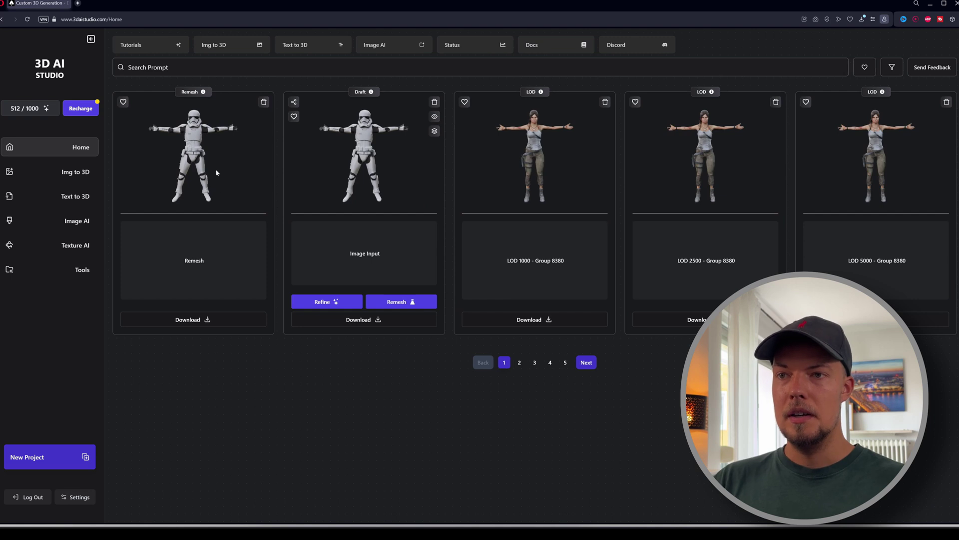
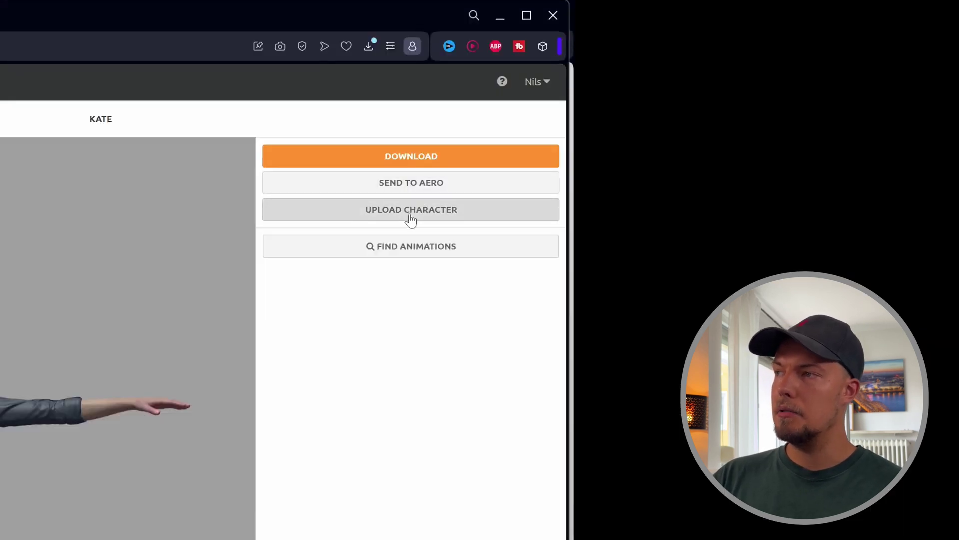
- Upload the newest FBX file from the Downloads folder to Mixamo as a new character
left_click(411, 214)
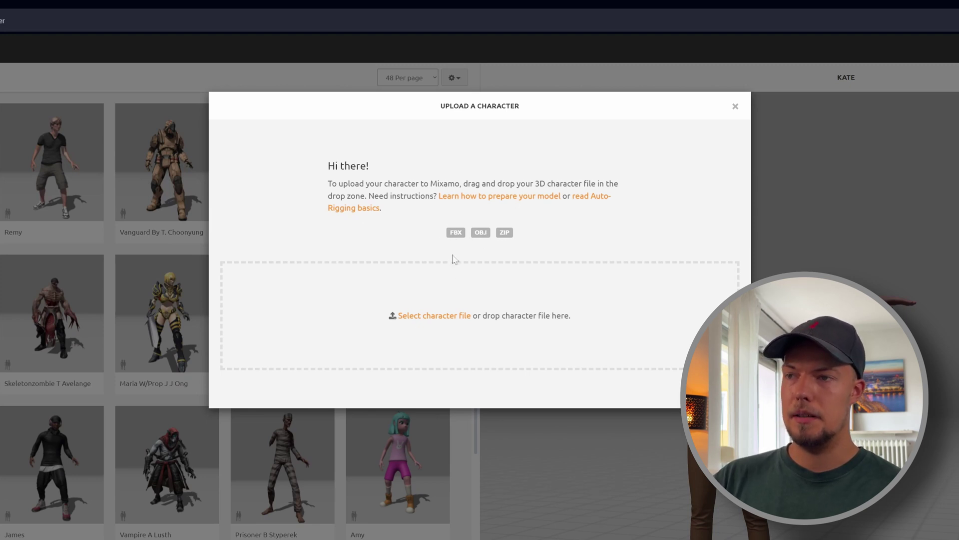
left_click(438, 319)
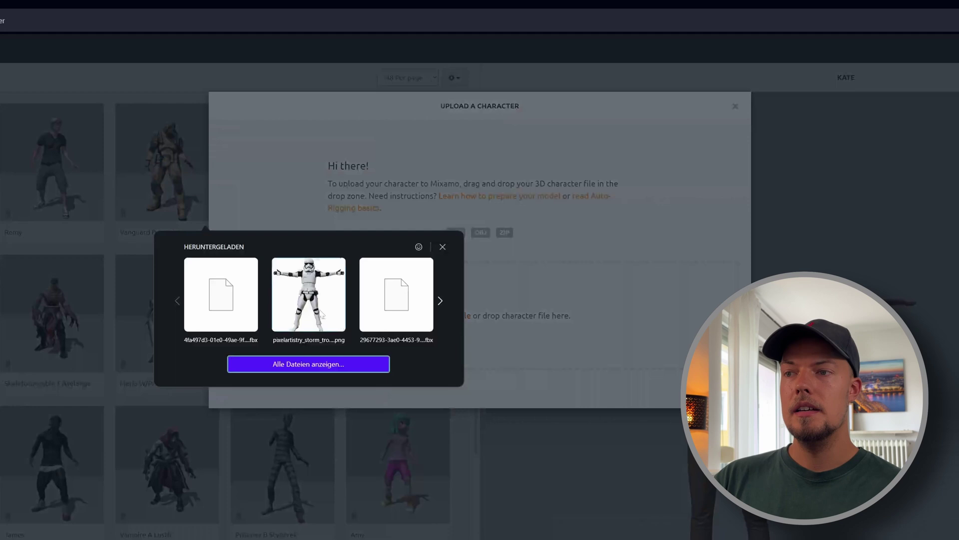
left_click(284, 365)
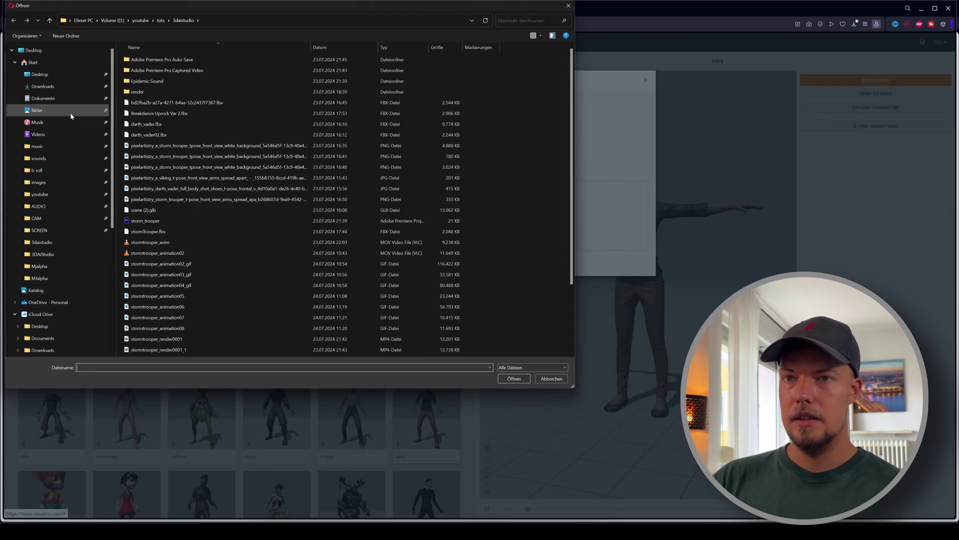
left_click(42, 87)
left_click(168, 70)
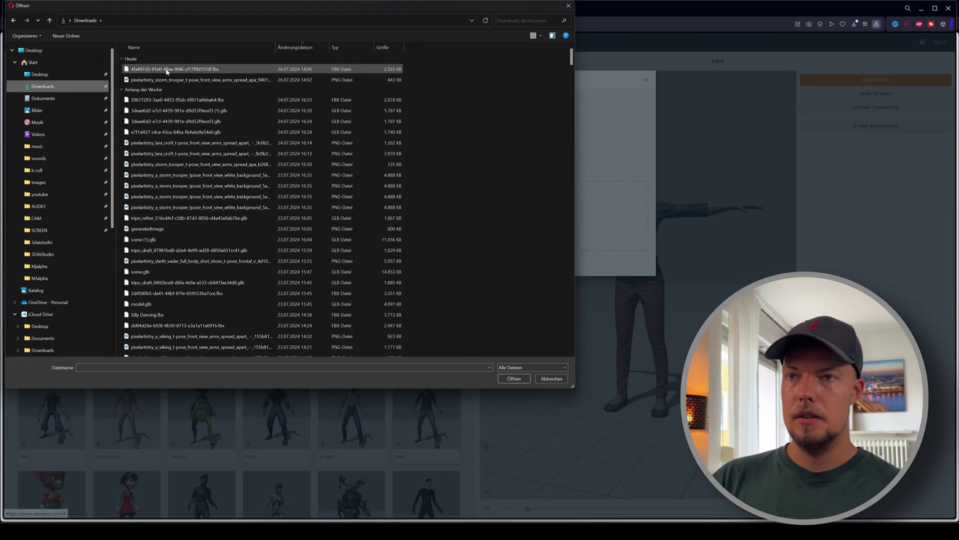
left_click(513, 379)
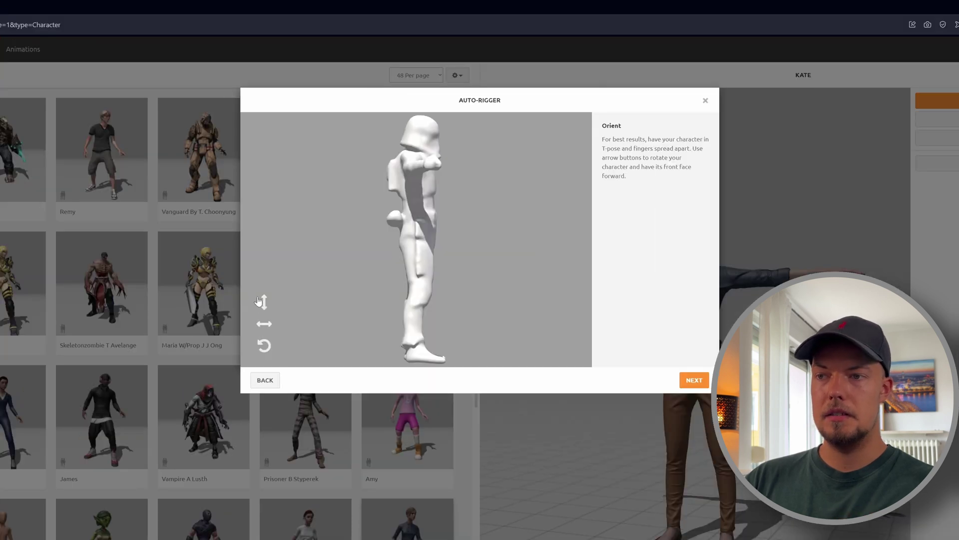
- Rotate the uploaded storm trooper around the Y-axis until it faces forward and continue to marker placement
left_click(268, 324)
left_click(266, 324)
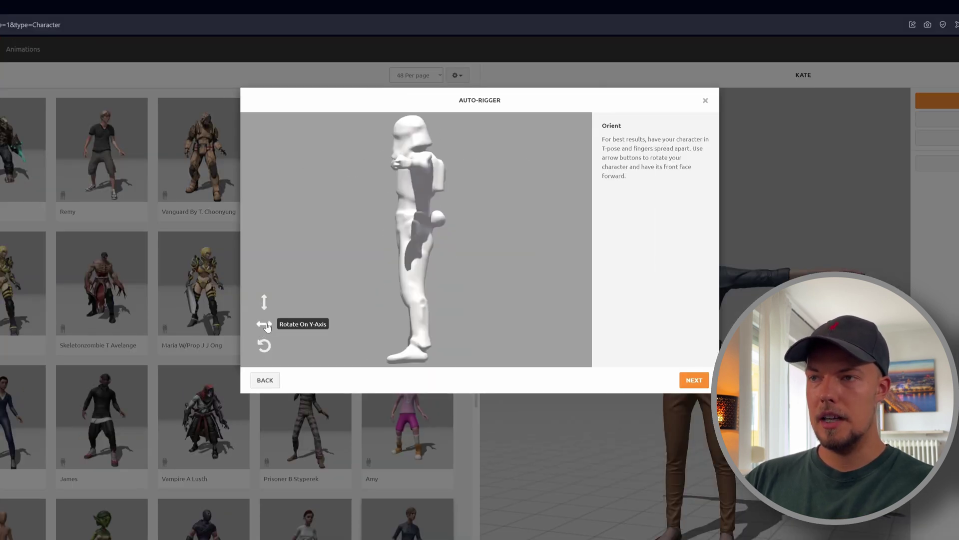
left_click(266, 325)
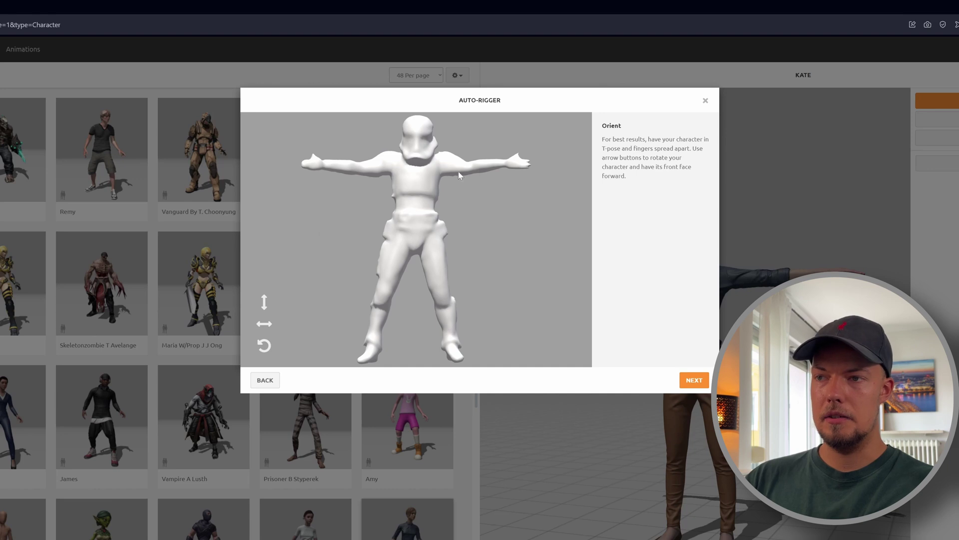
left_click(696, 382)
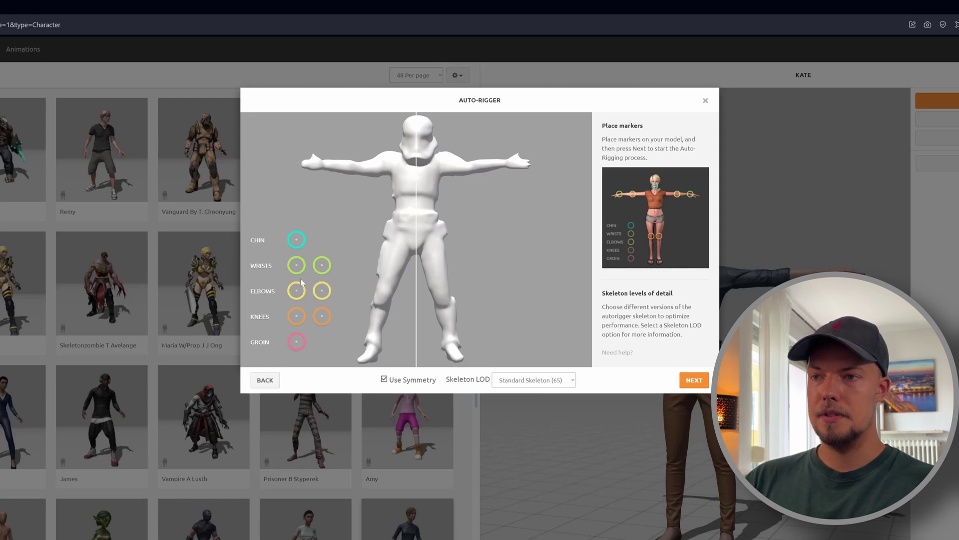
- Place the chin, wrist, elbow, knee and groin markers on the storm trooper with symmetry and start the auto-rigging
left_click_drag(299, 270, 298, 281)
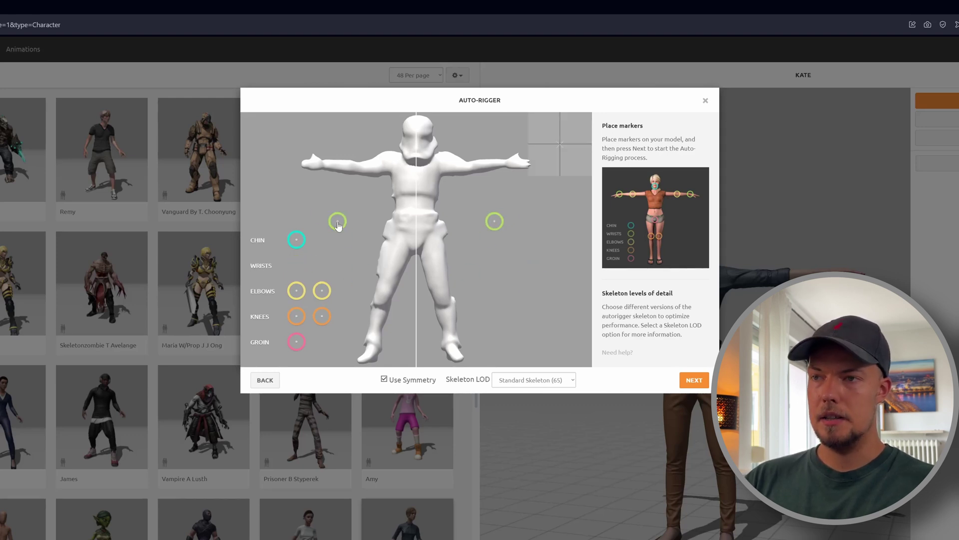
mouse_move(338, 225)
left_mouse_down()
mouse_move(355, 225)
mouse_move(328, 168)
left_mouse_up()
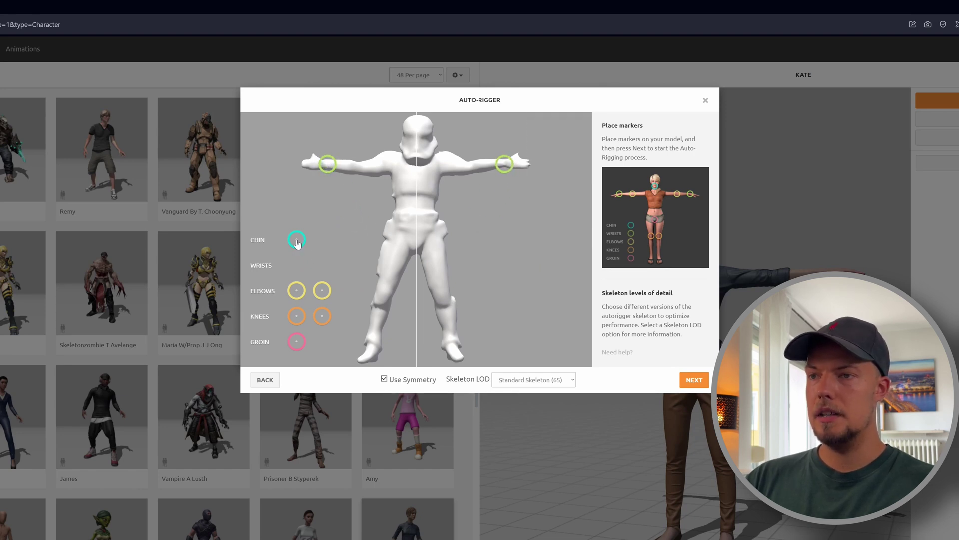
mouse_move(297, 240)
left_mouse_down()
mouse_move(317, 236)
mouse_move(424, 159)
mouse_move(415, 157)
left_mouse_up()
left_click_drag(296, 290, 357, 167)
mouse_move(300, 318)
left_mouse_down()
mouse_move(366, 265)
mouse_move(381, 298)
left_mouse_up()
mouse_move(297, 342)
left_mouse_down()
mouse_move(332, 317)
mouse_move(400, 232)
mouse_move(416, 235)
left_mouse_up()
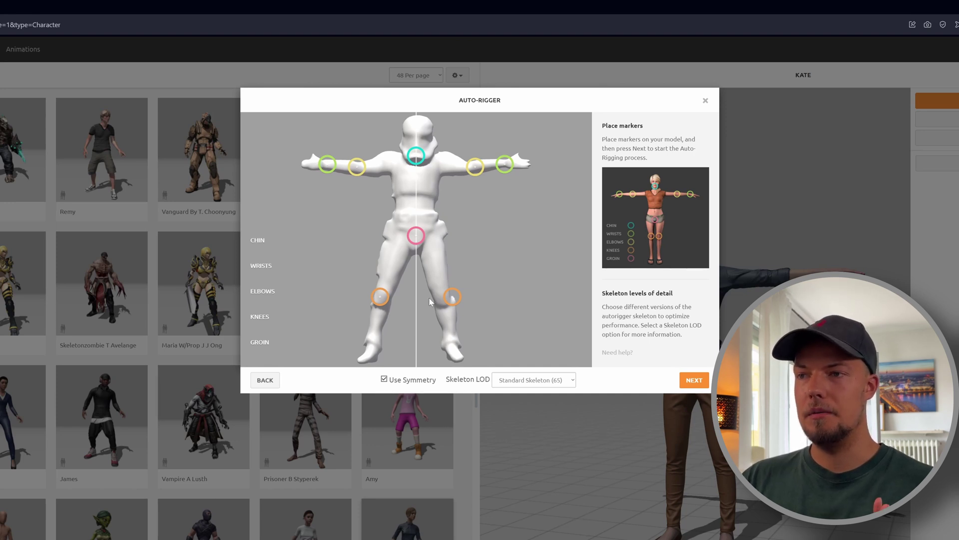
left_click(694, 381)
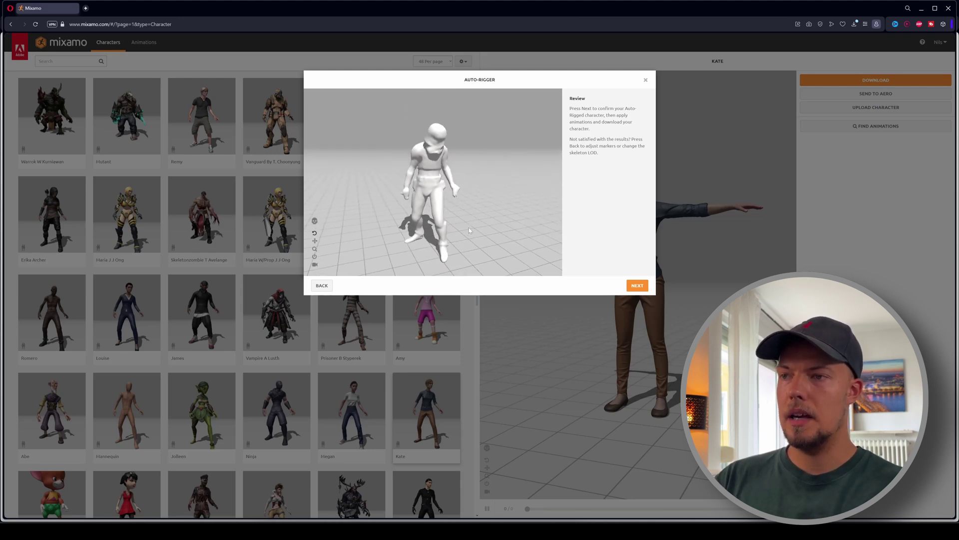
- Return to the auto-rigger's orientation stage, turn the storm trooper to face forward again and proceed to the markers
left_click(322, 285)
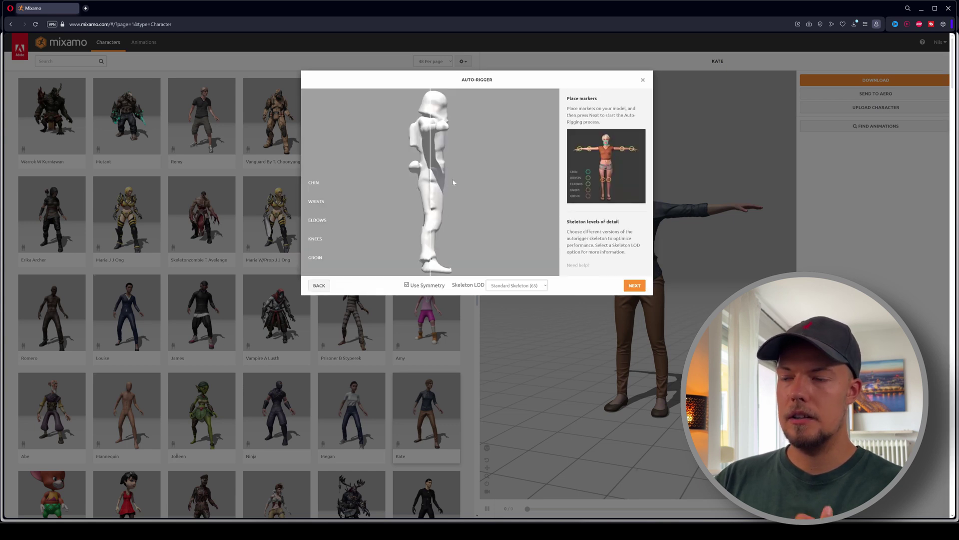
left_click(321, 285)
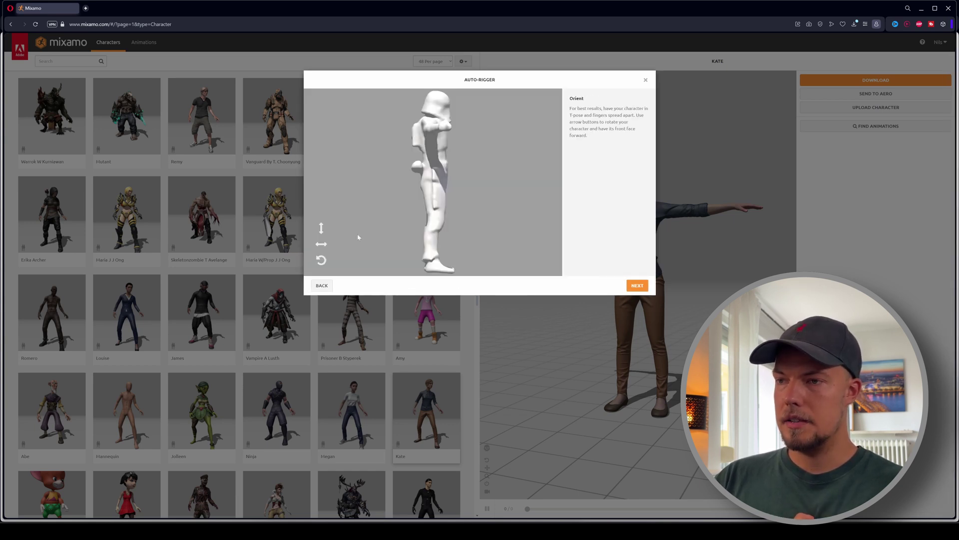
left_click(320, 245)
left_click(320, 245)
key("Return")
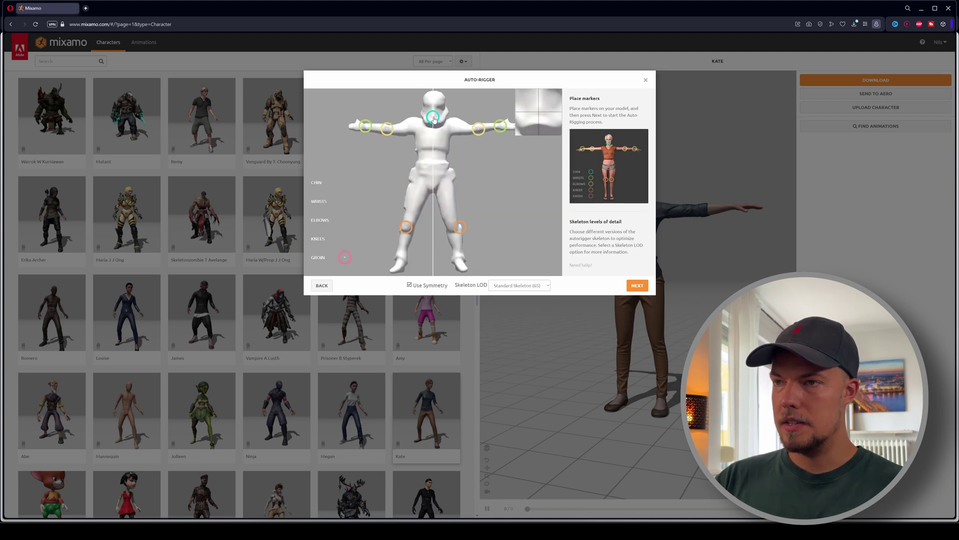
- Lower the chin marker to just below the helmet, place the groin marker again and rerun the auto-rigging
mouse_move(433, 125)
left_mouse_down()
mouse_move(436, 115)
mouse_move(434, 130)
left_mouse_up()
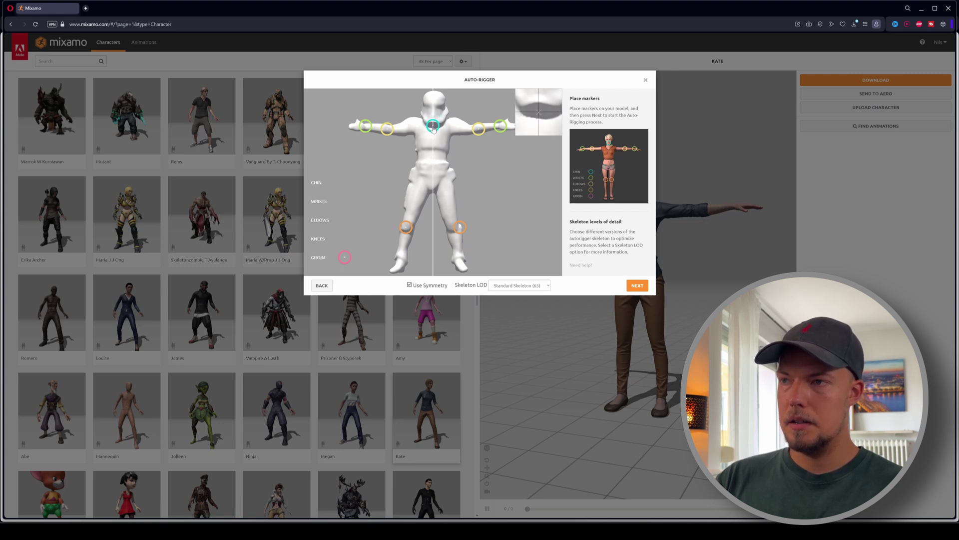
left_click_drag(349, 258, 434, 183)
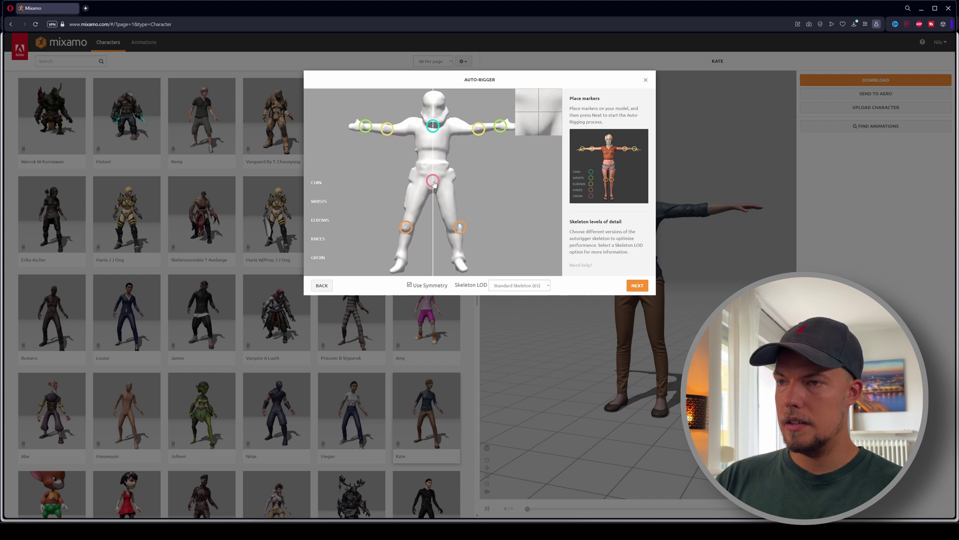
left_click(637, 286)
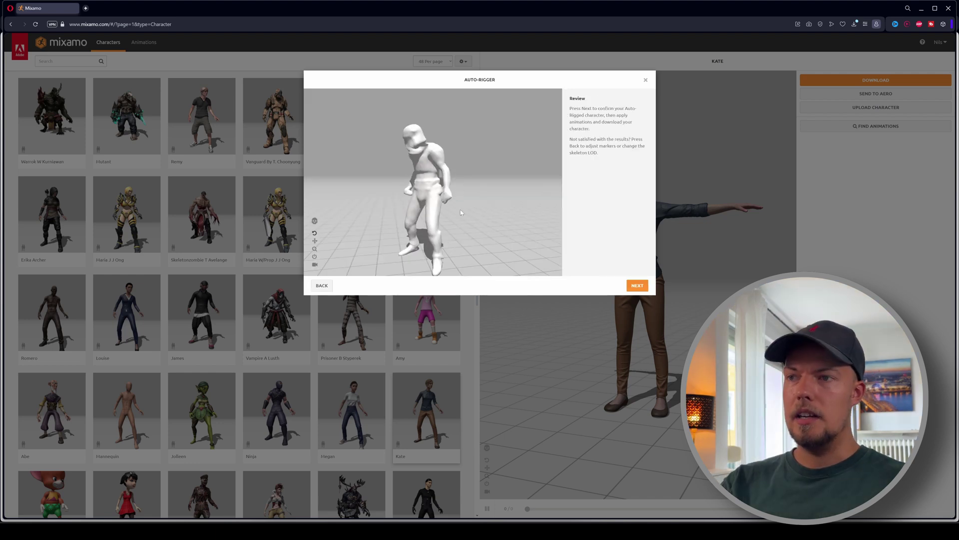
- Check the rigged storm trooper's motion up close and accept it as the new character, dismissing any further character-change prompt
scroll(432, 153, "up", 3)
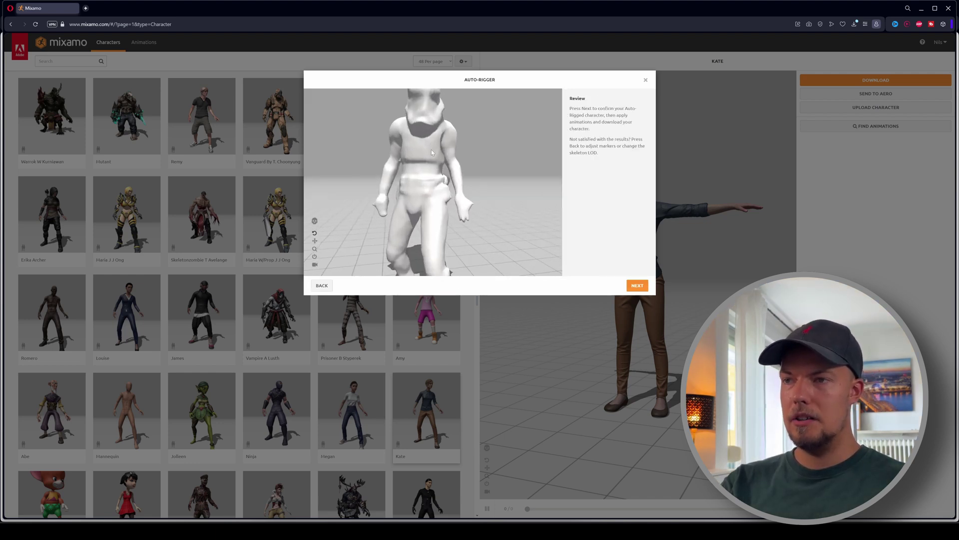
scroll(432, 152, "down", 3)
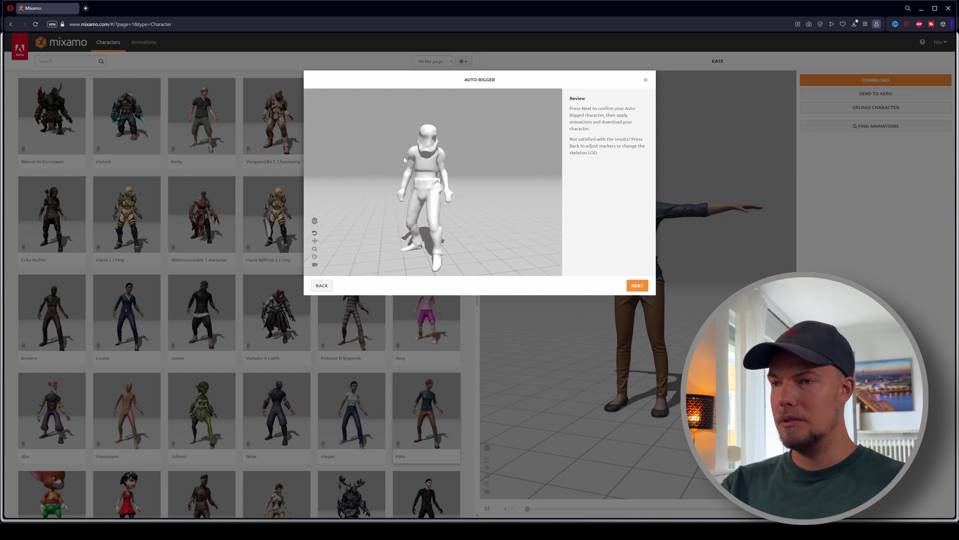
left_click(638, 286)
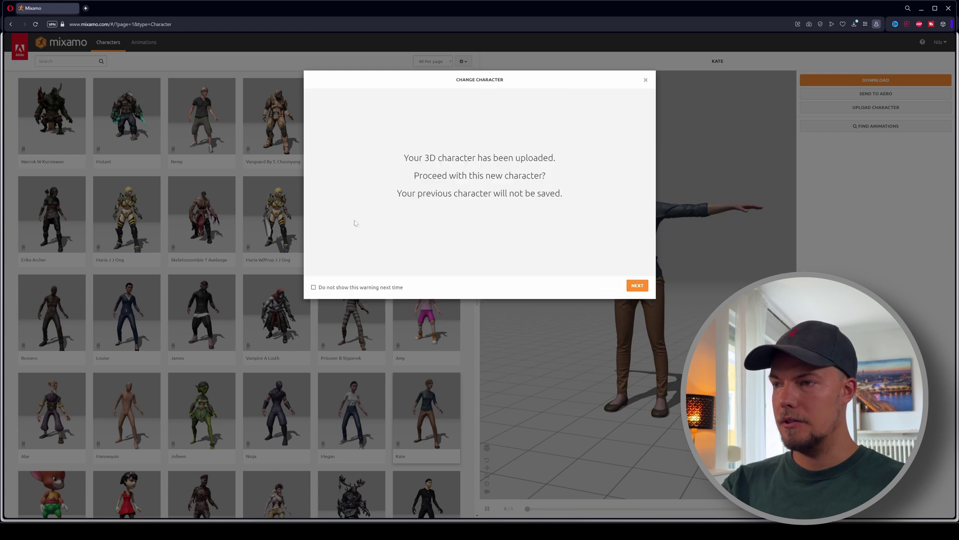
left_click(638, 285)
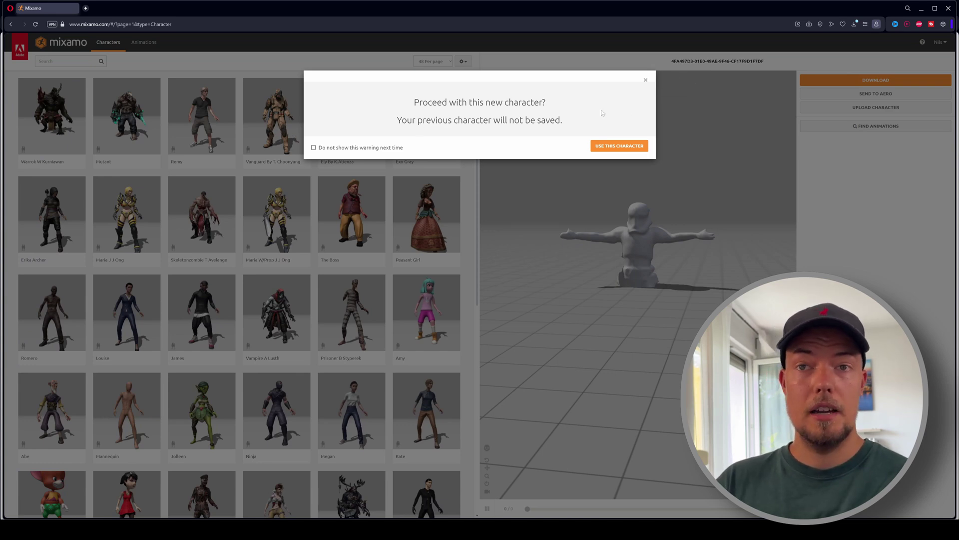
left_click(646, 80)
- Browse the animation library and apply the Breakdance 1990 animation to the rigged storm trooper
left_click(143, 42)
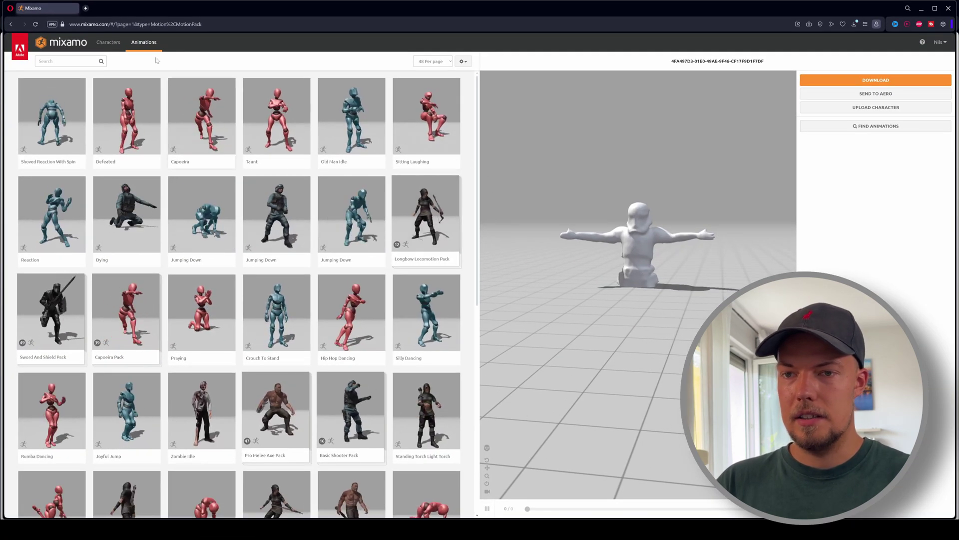
left_click(119, 48)
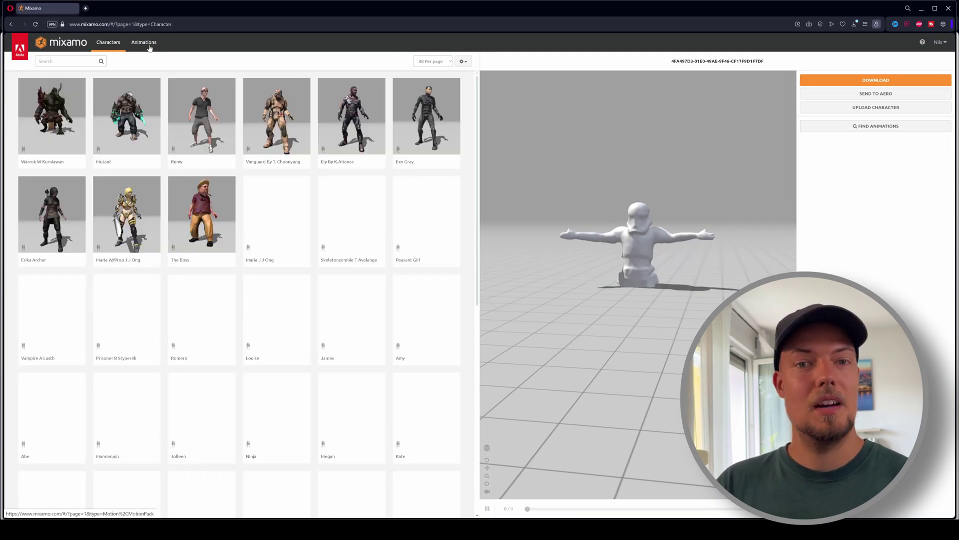
left_click(149, 48)
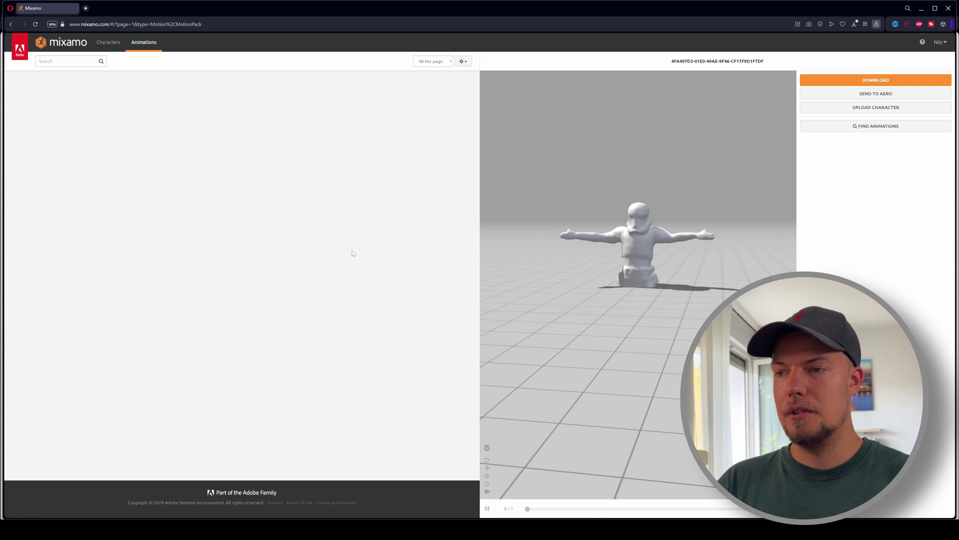
scroll(277, 258, "down", 1)
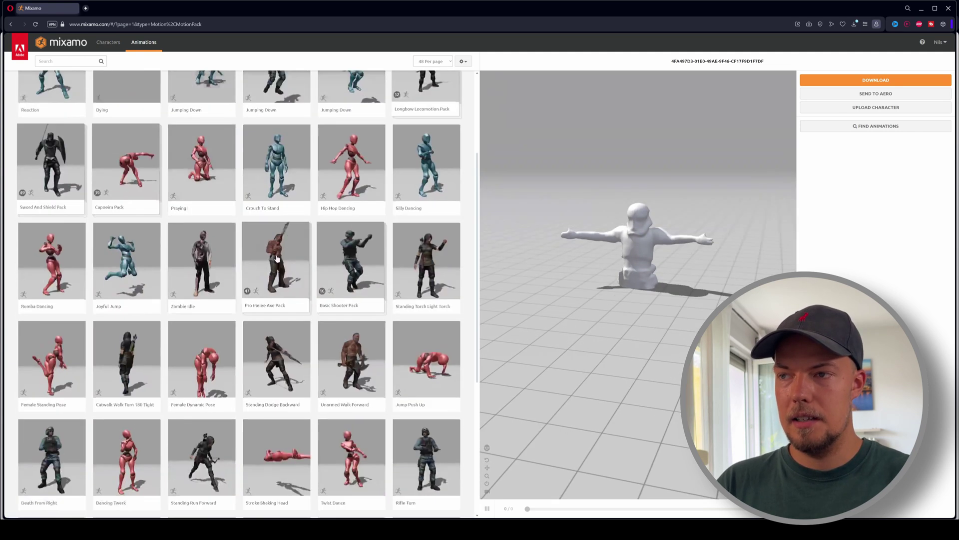
scroll(277, 259, "up", 2)
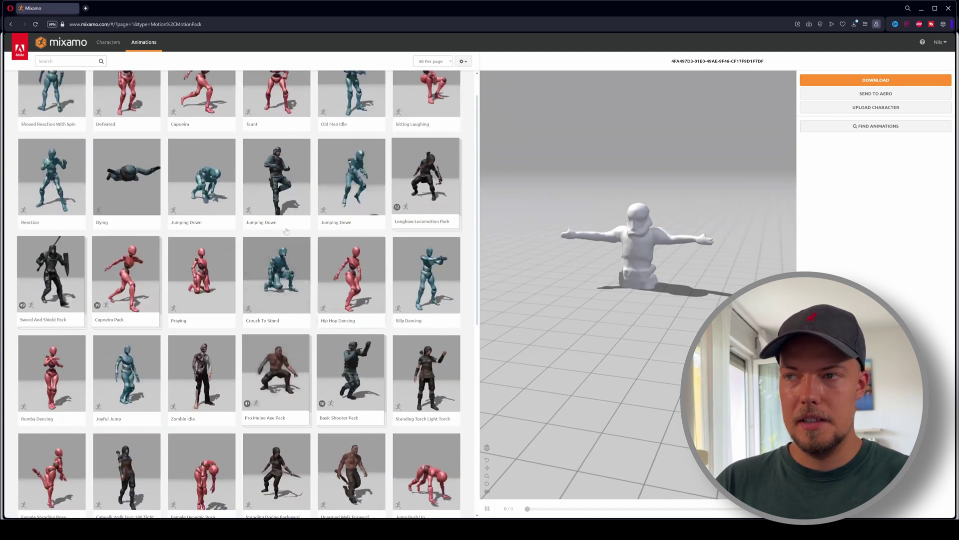
left_click(286, 284)
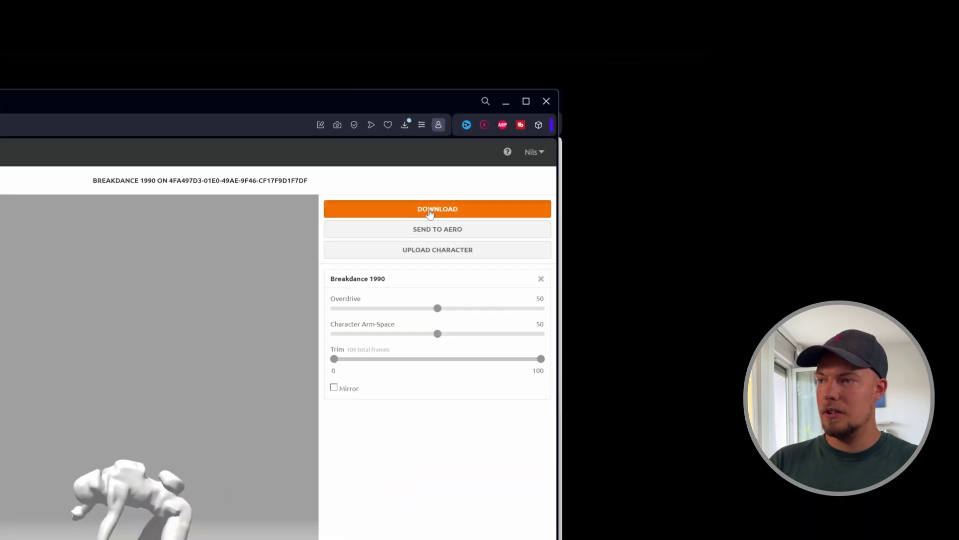
- Download the animated character as FBX Binary(.fbx) with skin, 30 frames per second and no keyframe reduction
left_click(430, 213)
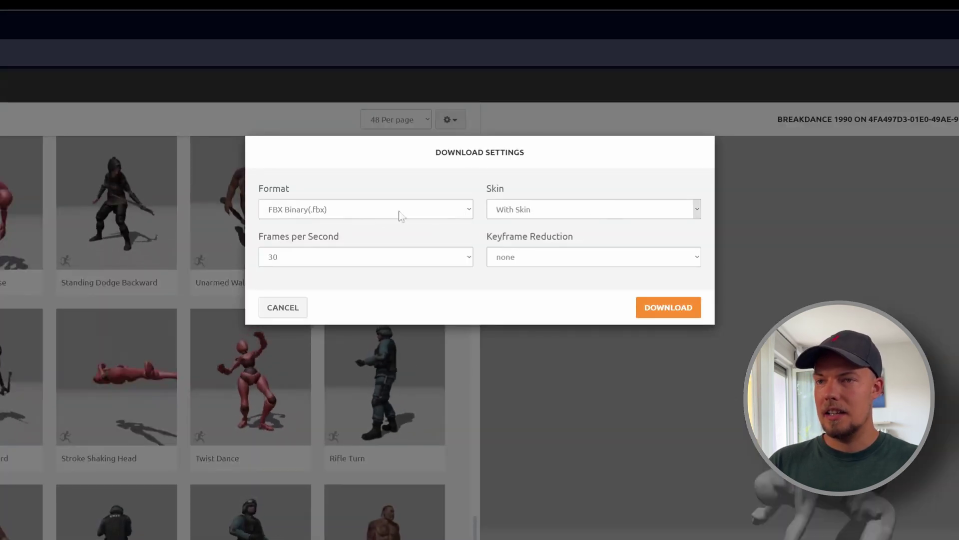
left_click(348, 207)
left_click(346, 208)
left_click(300, 213)
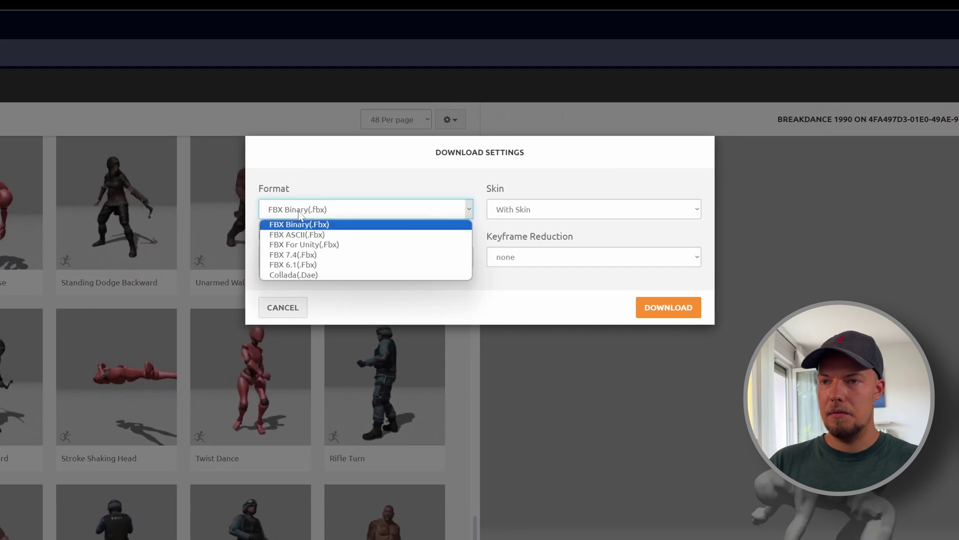
left_click(300, 224)
left_click(532, 210)
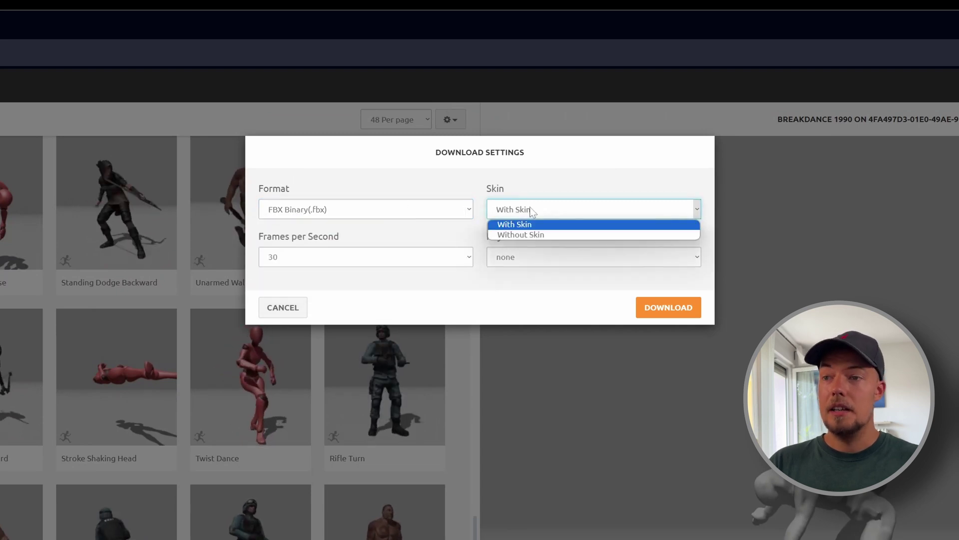
left_click(518, 210)
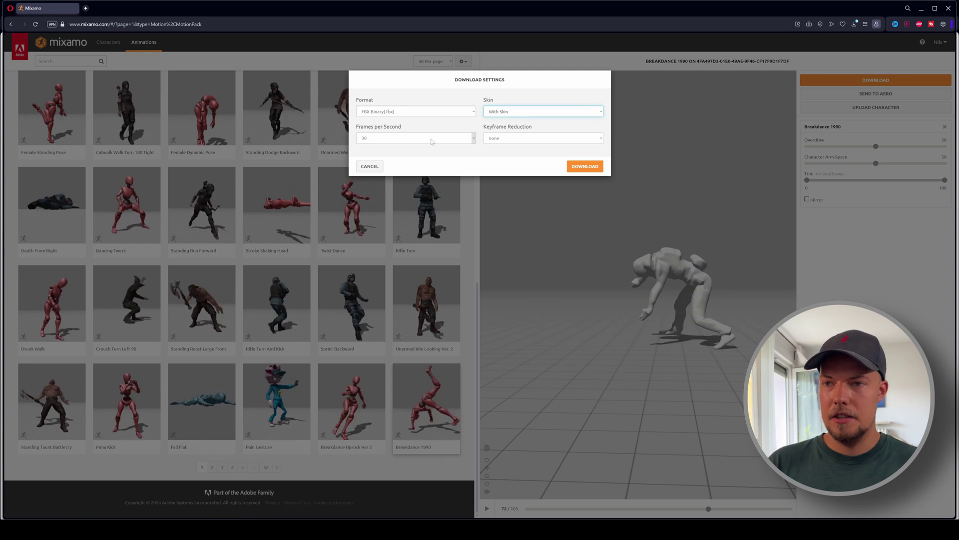
left_click(426, 257)
left_click(531, 259)
left_click(507, 138)
left_click(507, 148)
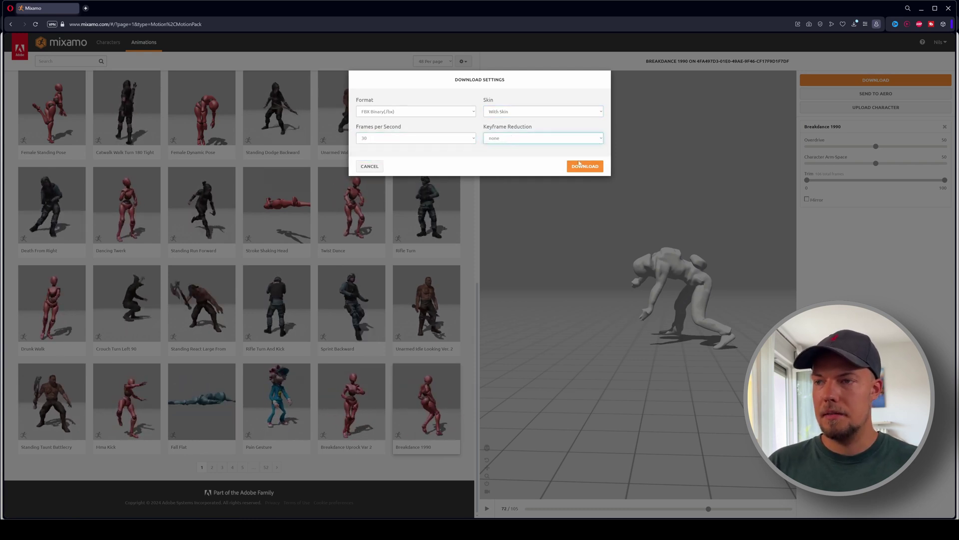
left_click(593, 167)
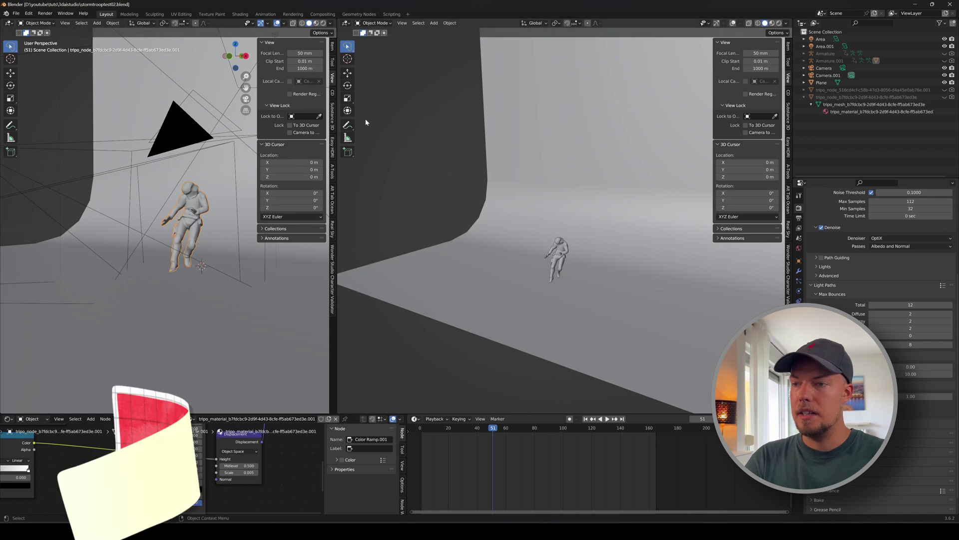
- Switch to Blender and delete the existing storm trooper figure from the curved-backdrop studio scene
middle_click_drag(259, 321, 185, 143)
scroll(233, 310, "down", 6)
left_click(207, 272)
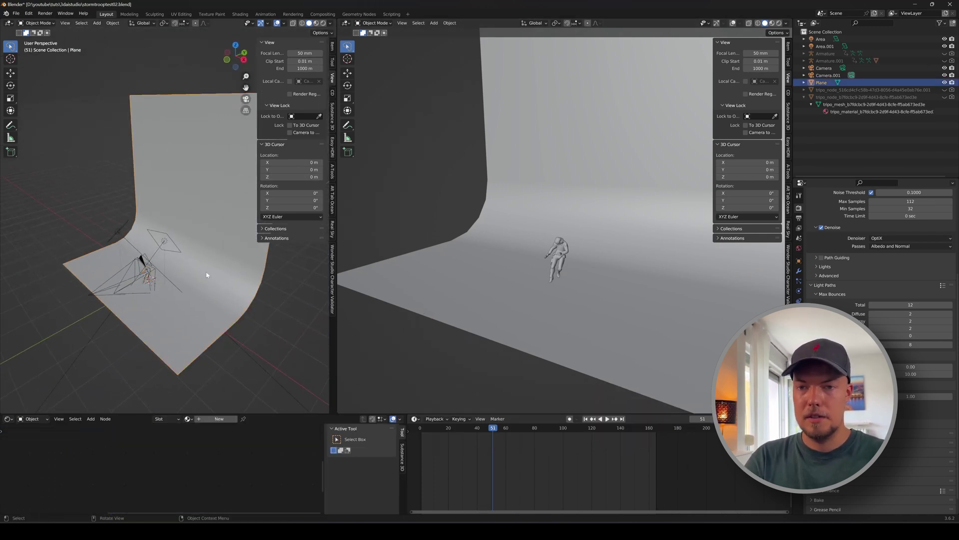
middle_click_drag(208, 272, 154, 248)
scroll(172, 283, "up", 3)
scroll(575, 270, "up", 3)
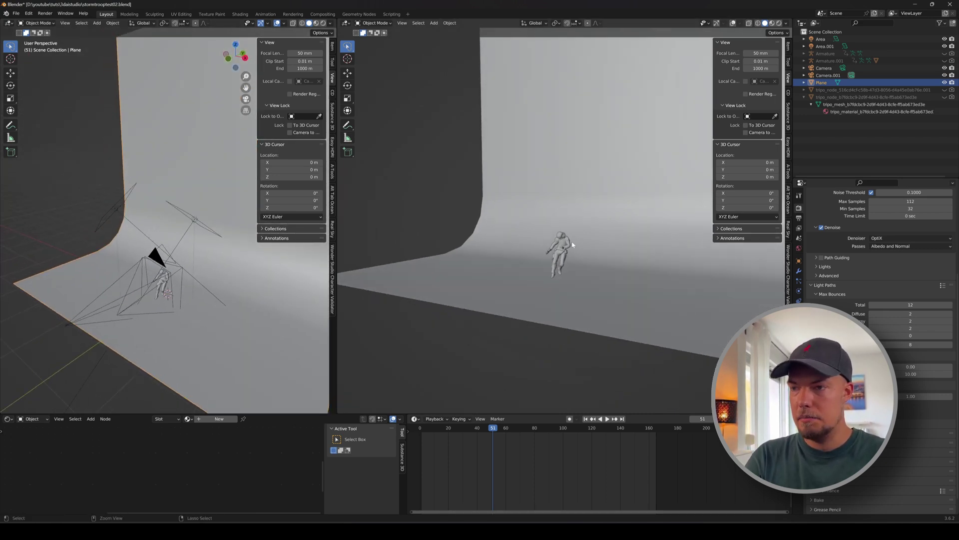
left_click(561, 255)
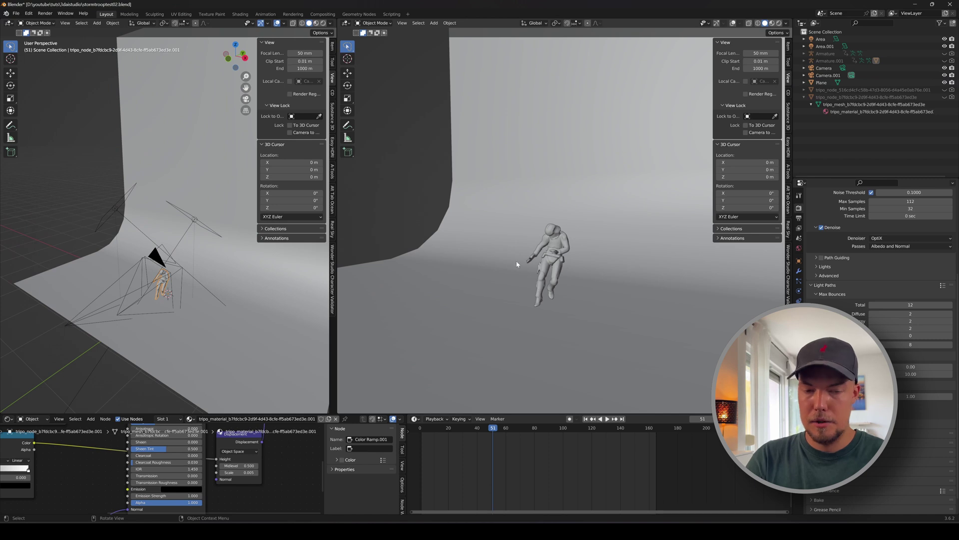
left_click(159, 285)
scroll(190, 280, "up", 4)
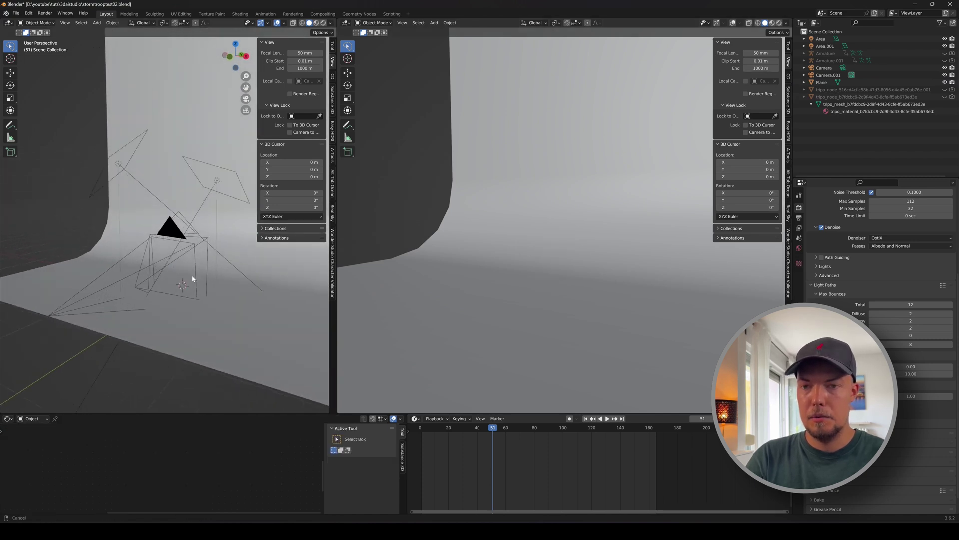
- Import the downloaded animated storm trooper into the studio scene as an FBX from the Downloads folder
left_click(16, 14)
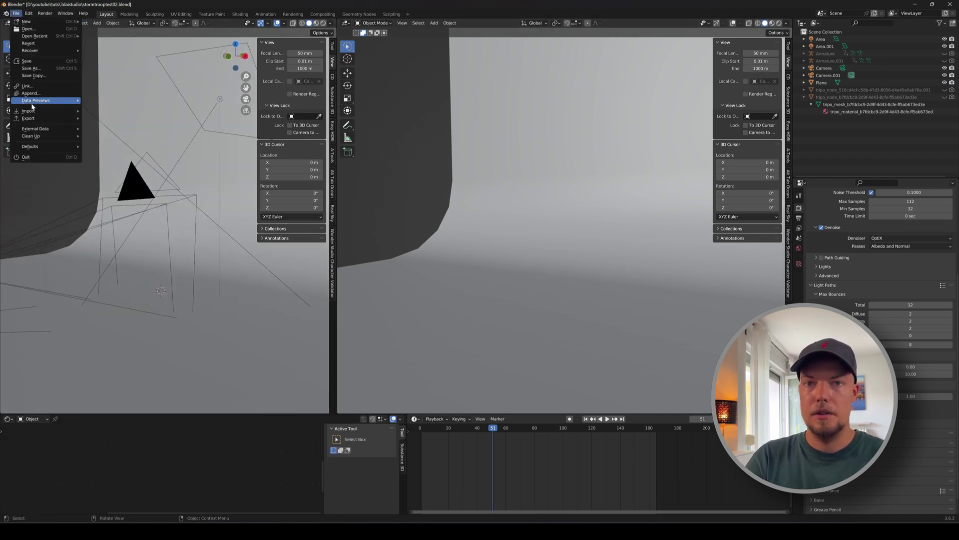
mouse_move(44, 110)
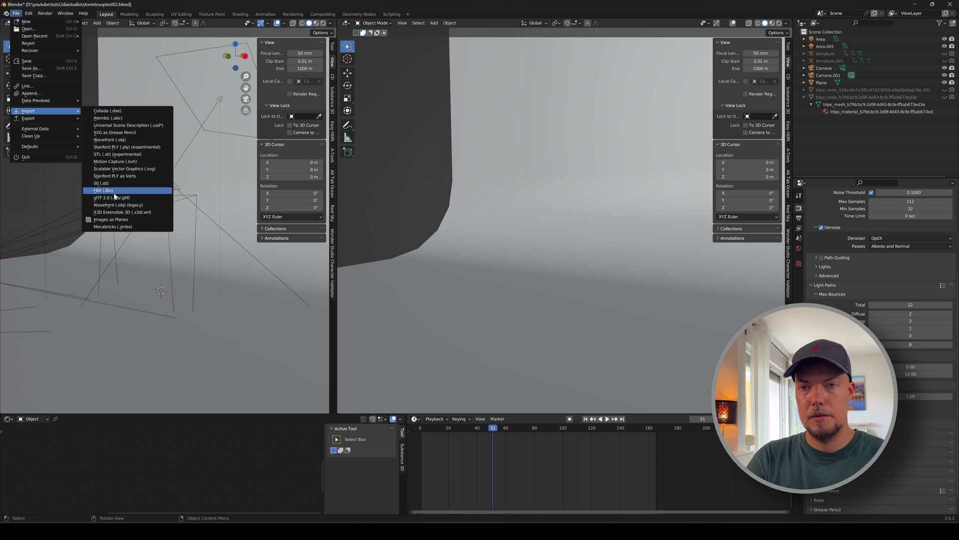
left_click(115, 193)
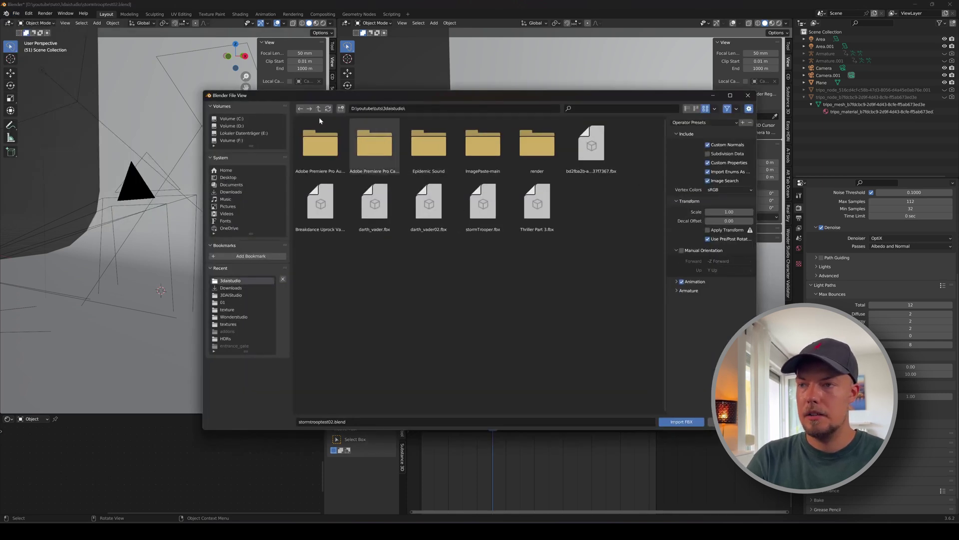
left_click(230, 191)
scroll(644, 199, "down", 5)
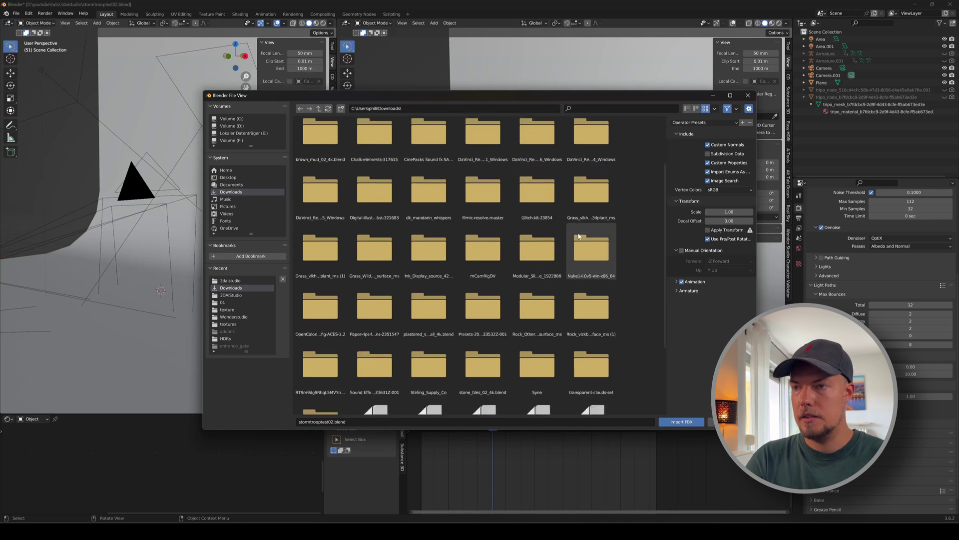
left_click(682, 422)
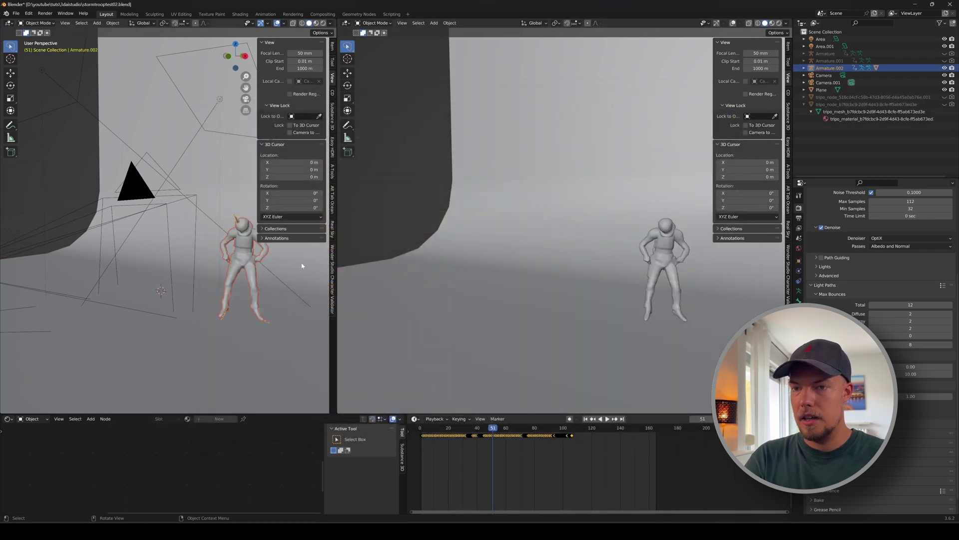
- Play and scrub the imported breakdance animation to check the storm trooper's motion
key("space")
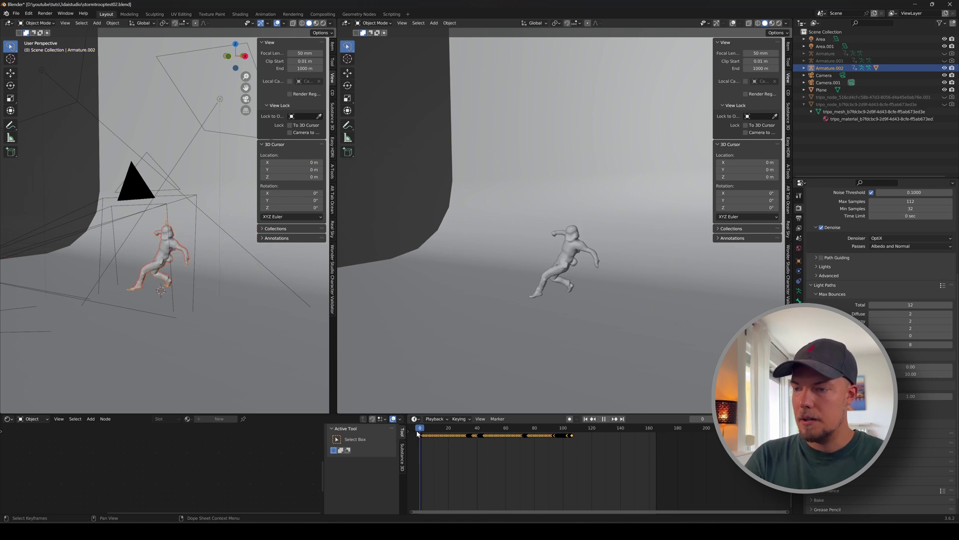
left_click_drag(517, 433, 428, 423)
key("Escape")
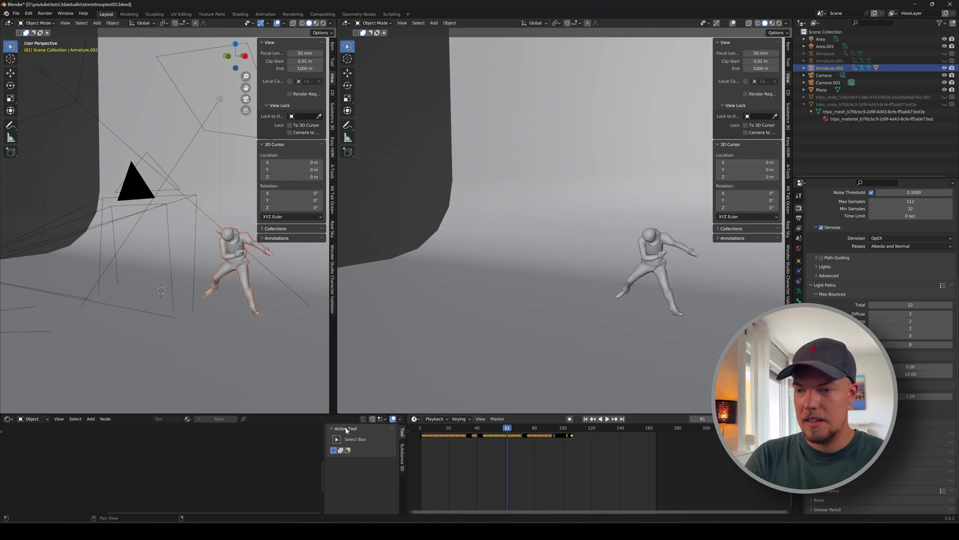
left_click_drag(502, 432, 477, 430)
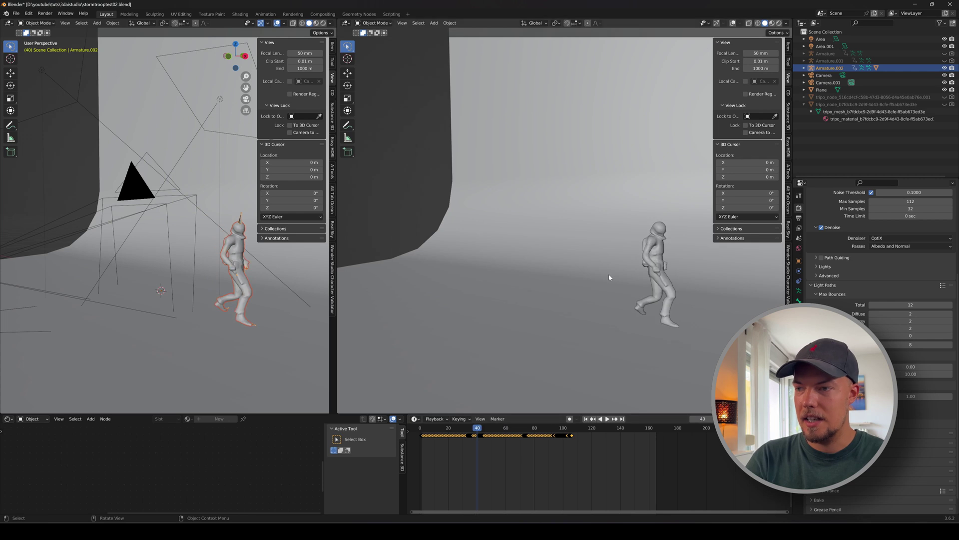
- Look through the scene camera and scrub the dance to check how the storm trooper sits in the frame
key("KP_0")
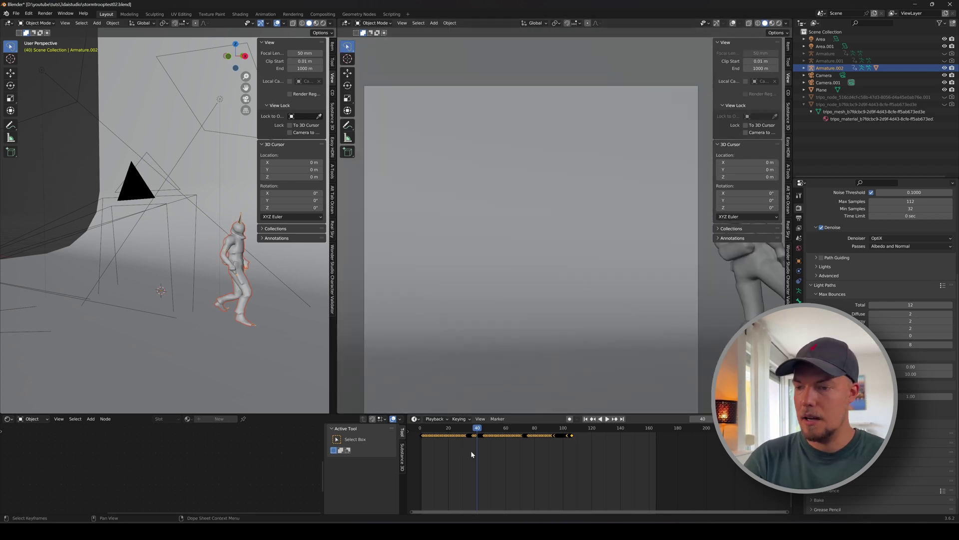
key("space")
left_click(465, 428)
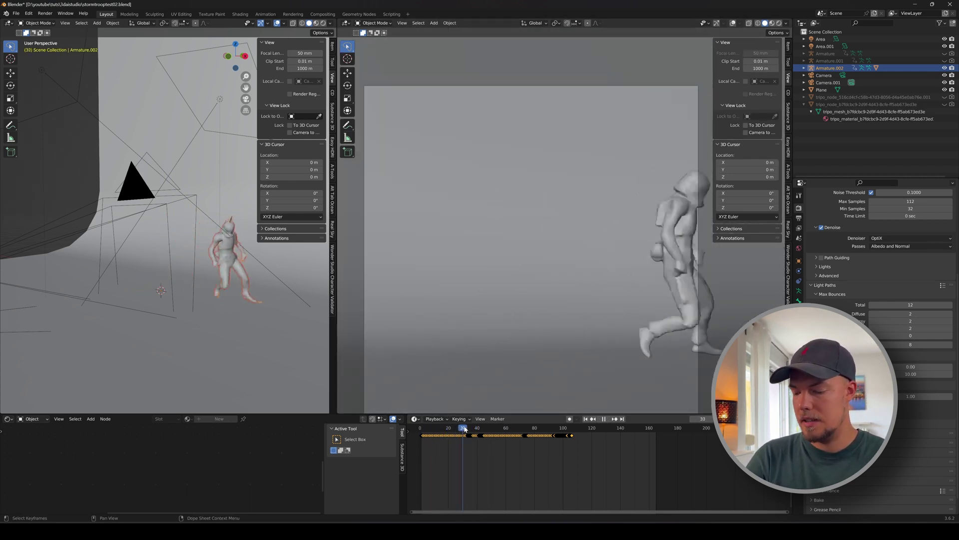
left_click_drag(465, 429, 545, 422)
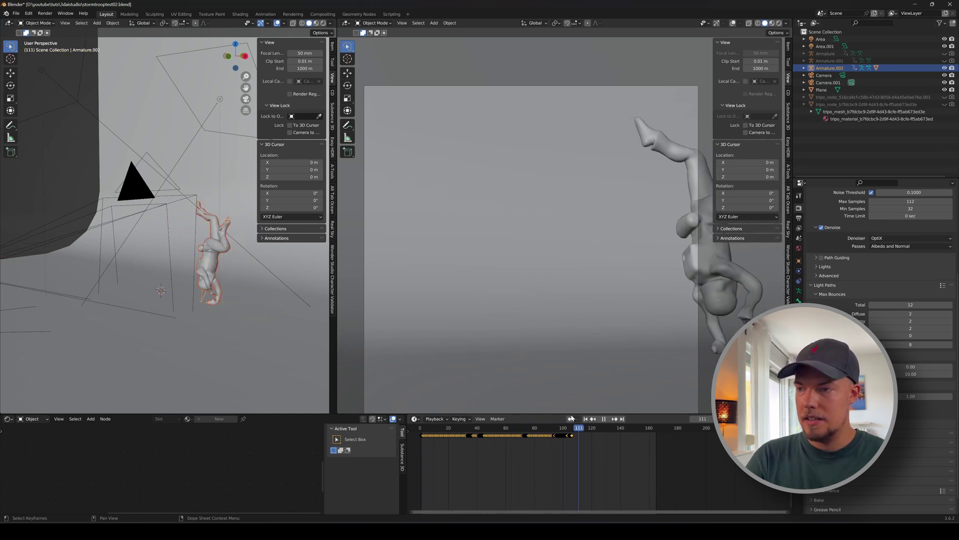
key("space")
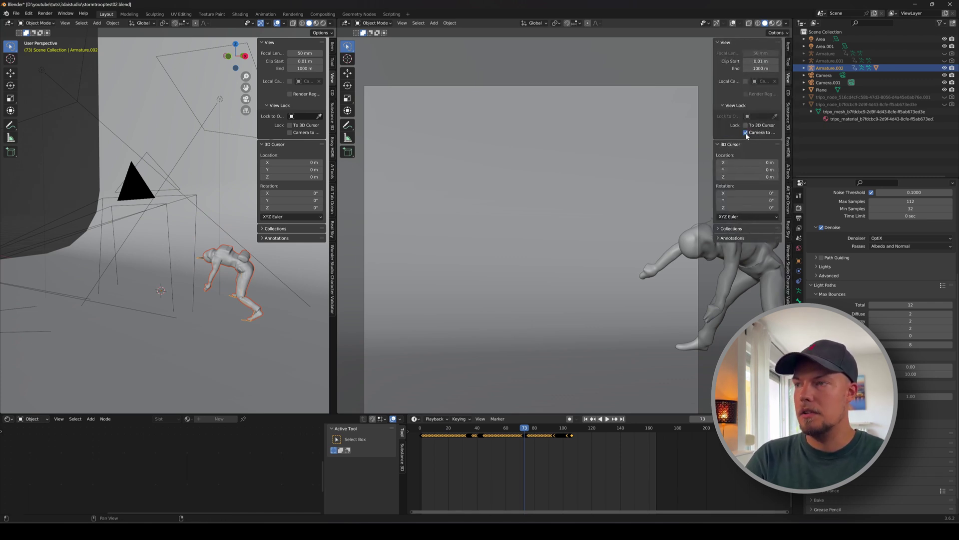
- Lock the camera to the view and reframe it farther back so the dancing storm trooper fits inside the shot
middle_click_drag(593, 271, 555, 271)
scroll(553, 268, "down", 3)
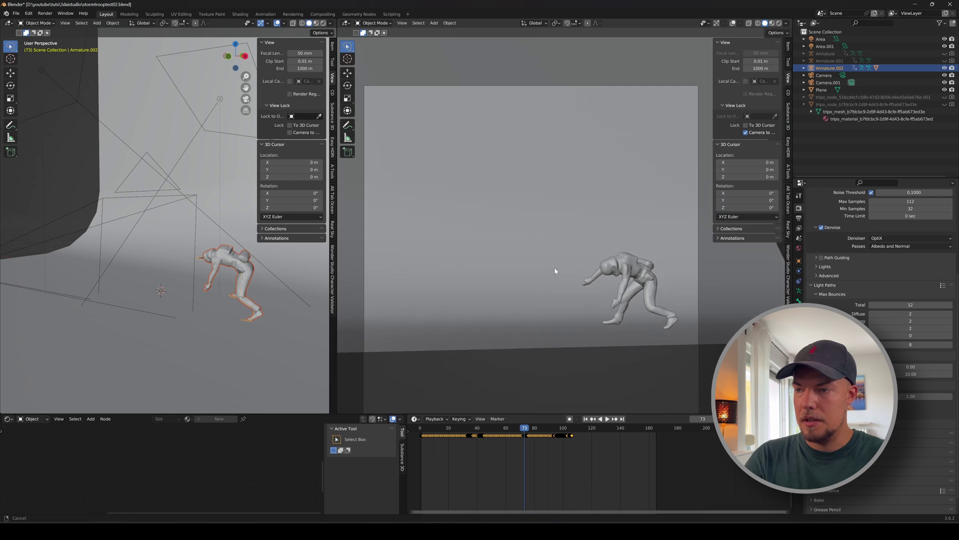
key("space")
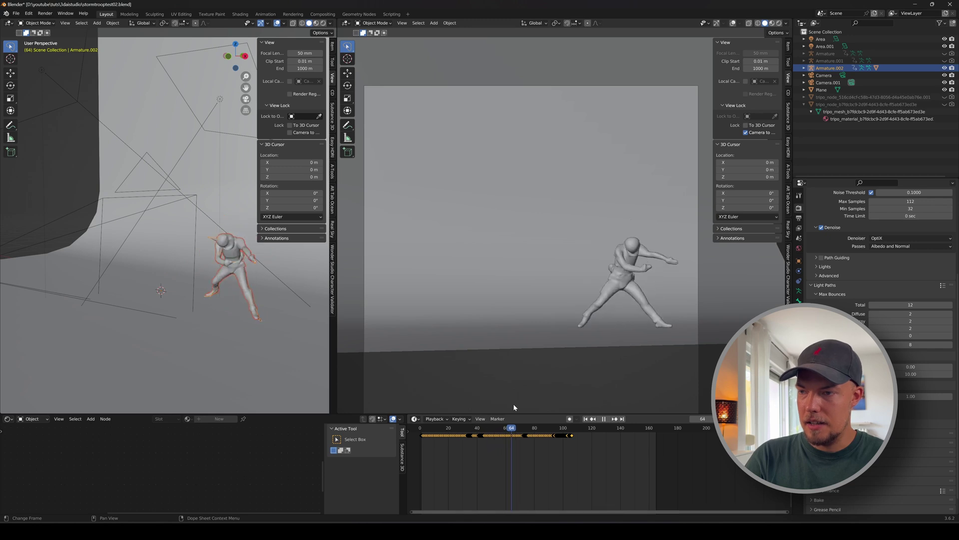
key("space")
middle_click_drag(513, 403, 543, 305)
key("space")
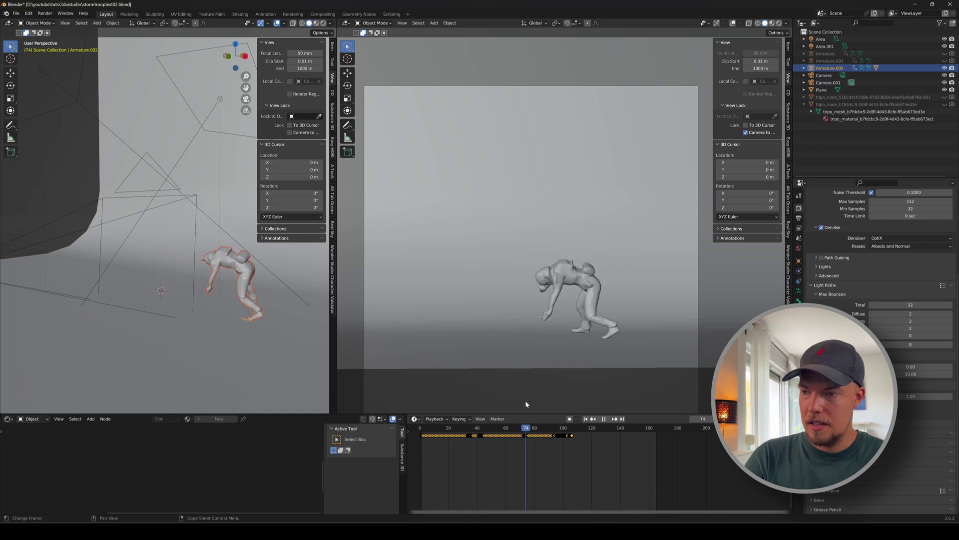
key("space")
- Extend the front edge of the backdrop plane's floor outward by about 2 m along the negative Y axis
scroll(182, 310, "down", 5)
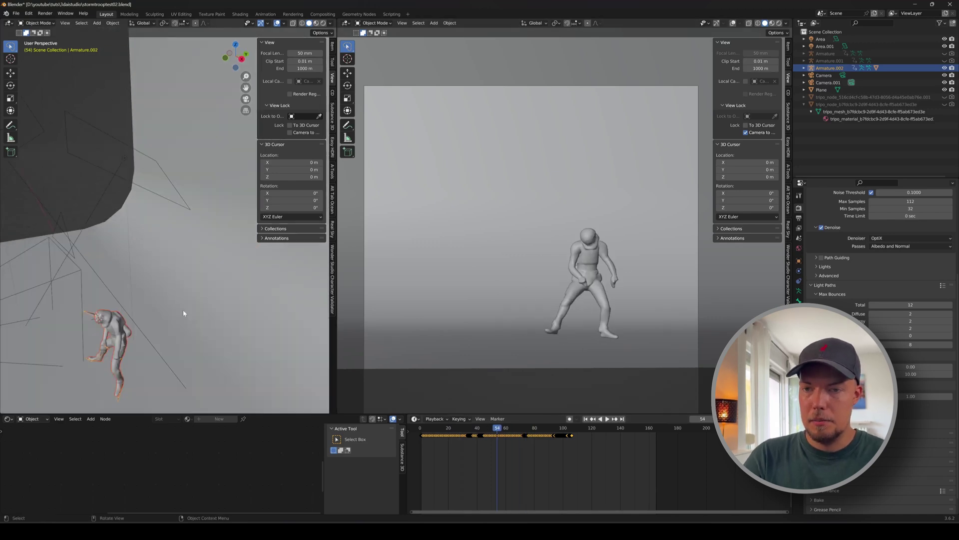
middle_click_drag(183, 310, 209, 339)
left_click(209, 340)
key("Tab")
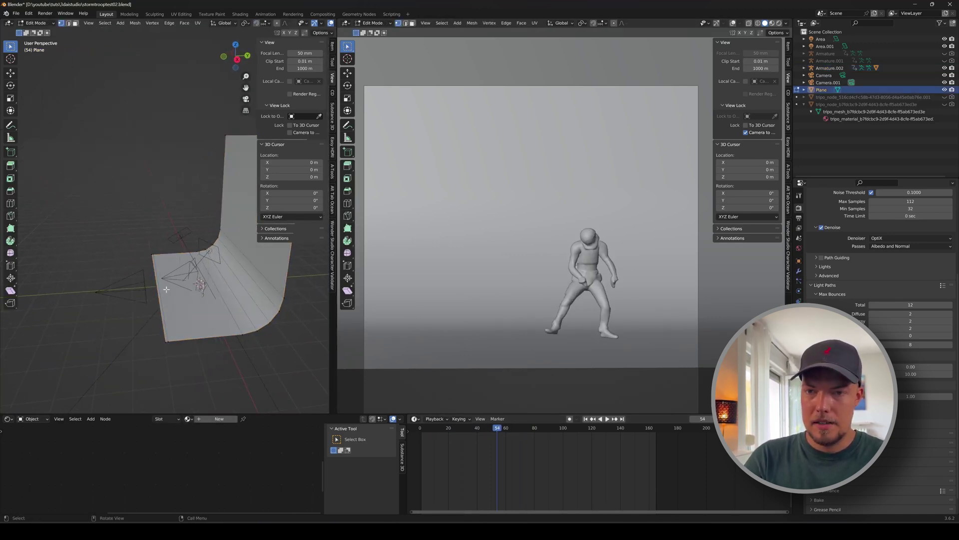
key("y")
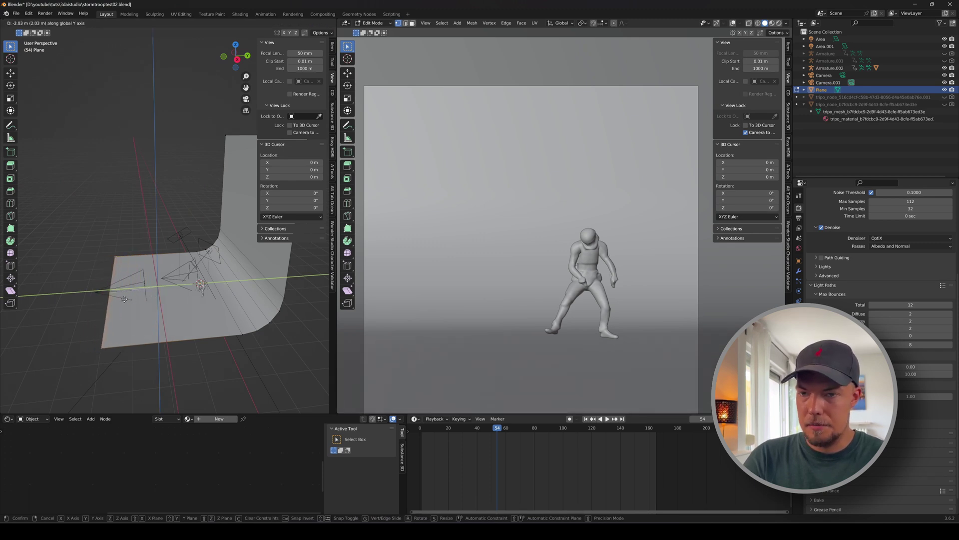
left_click(124, 299)
key("Tab")
- Switch the camera view to rendered shading and scrub the dance to preview the lit, textured storm trooper
middle_click_drag(125, 299, 260, 306)
scroll(210, 280, "up", 3)
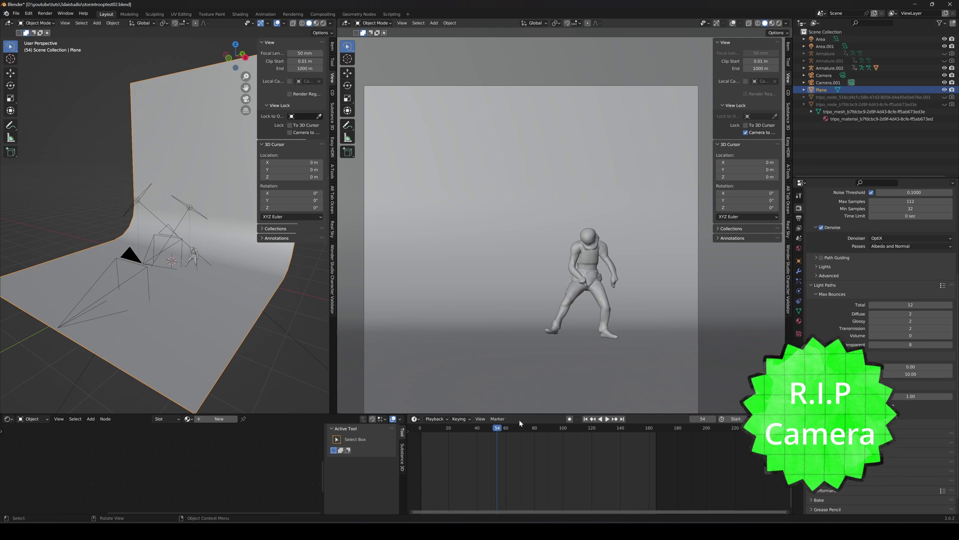
left_click_drag(498, 430, 455, 427)
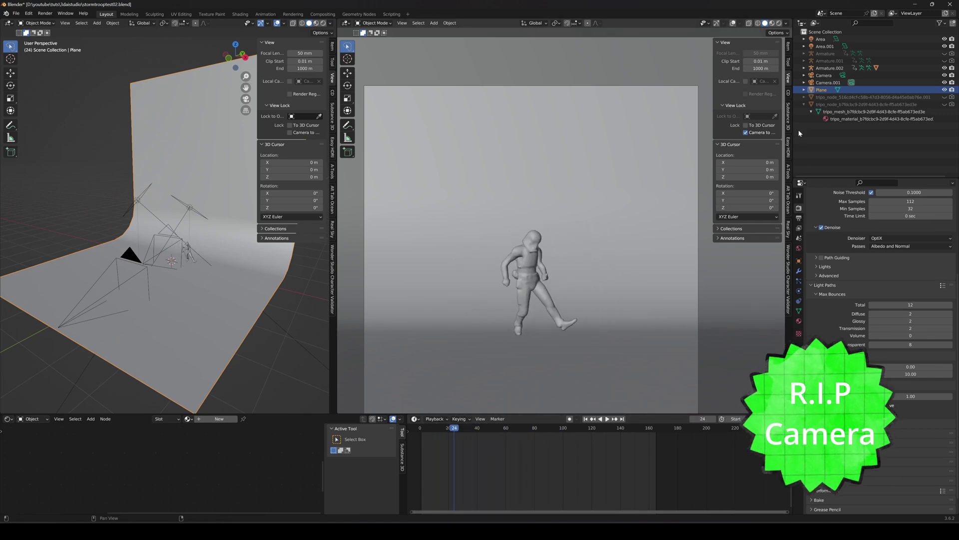
left_click(779, 23)
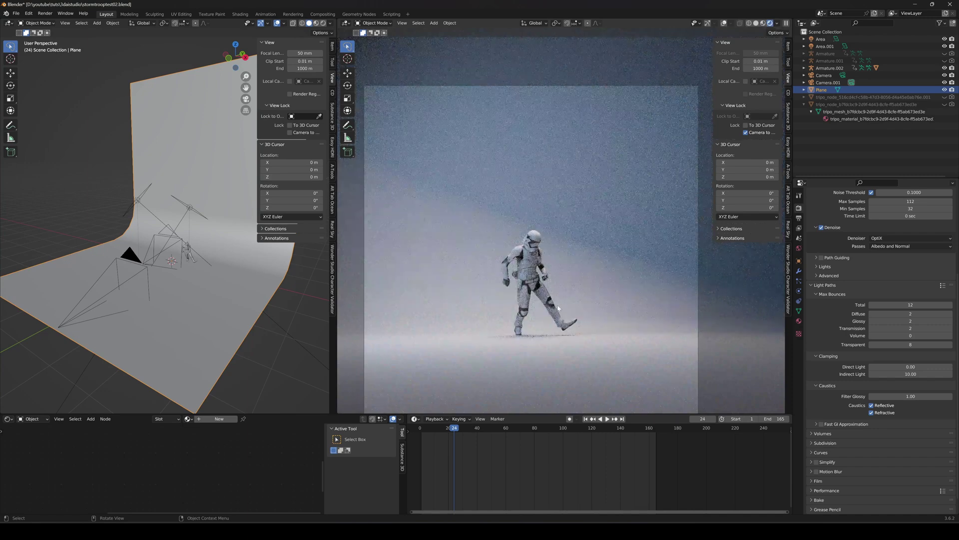
left_click_drag(452, 430, 565, 430)
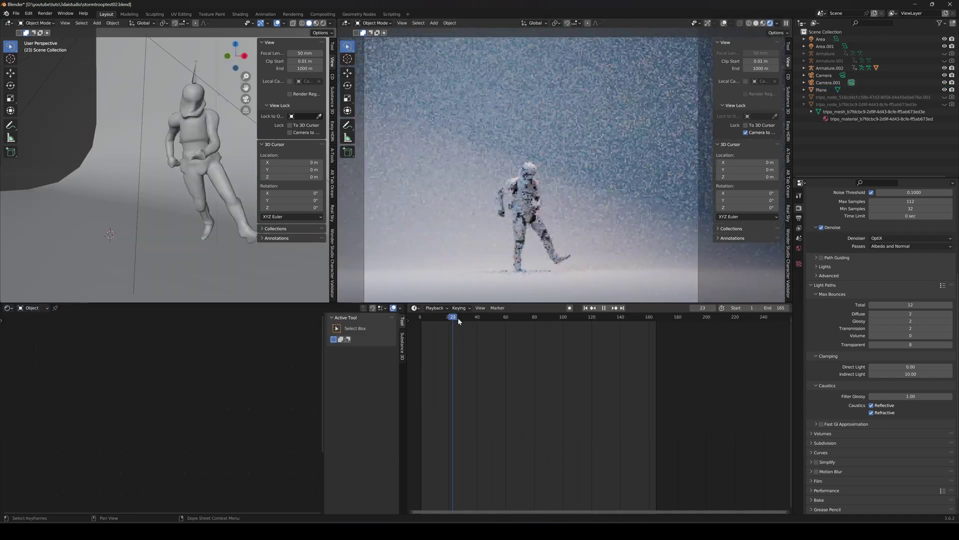
- Play and scrub the rendered camera view to examine the storm trooper's poses throughout the breakdance
left_click_drag(458, 316, 558, 322)
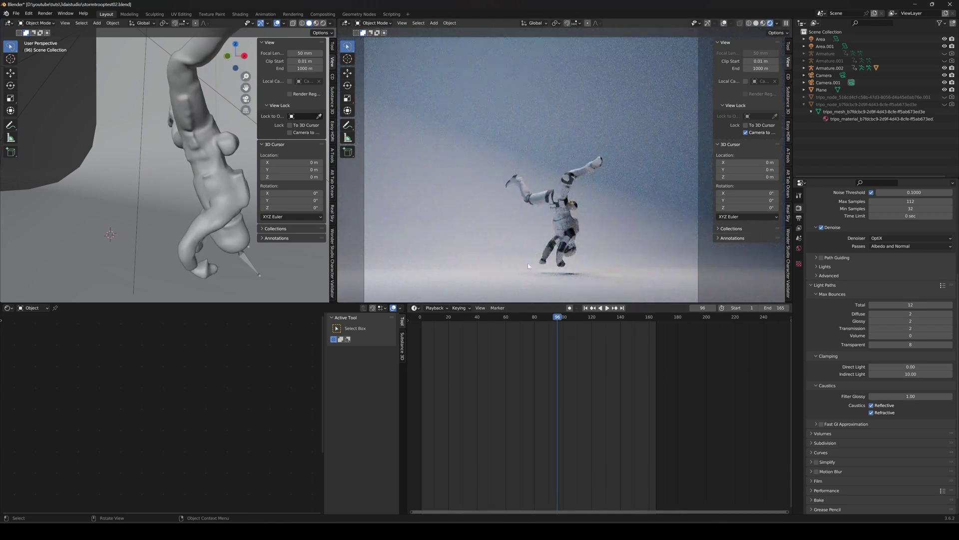
key("space")
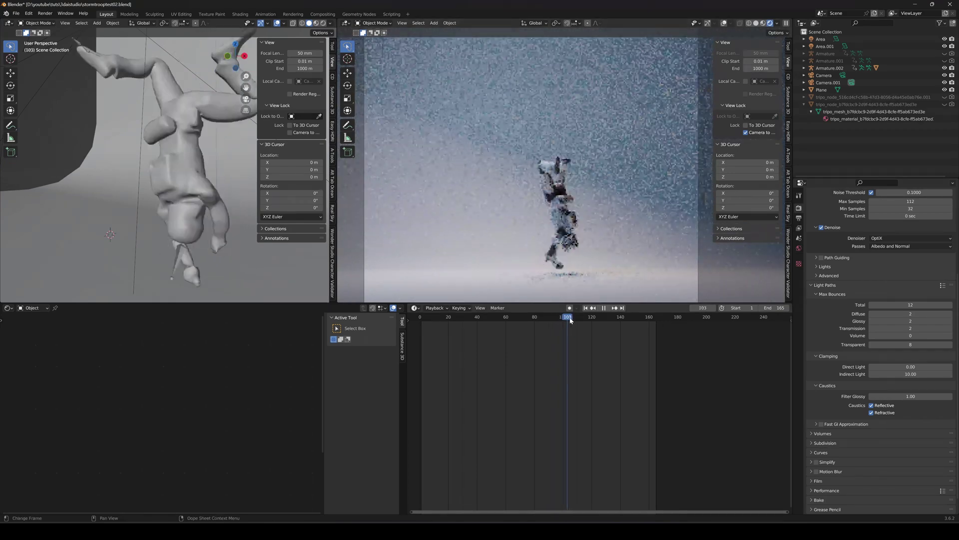
left_click_drag(539, 315, 495, 329)
key("space")
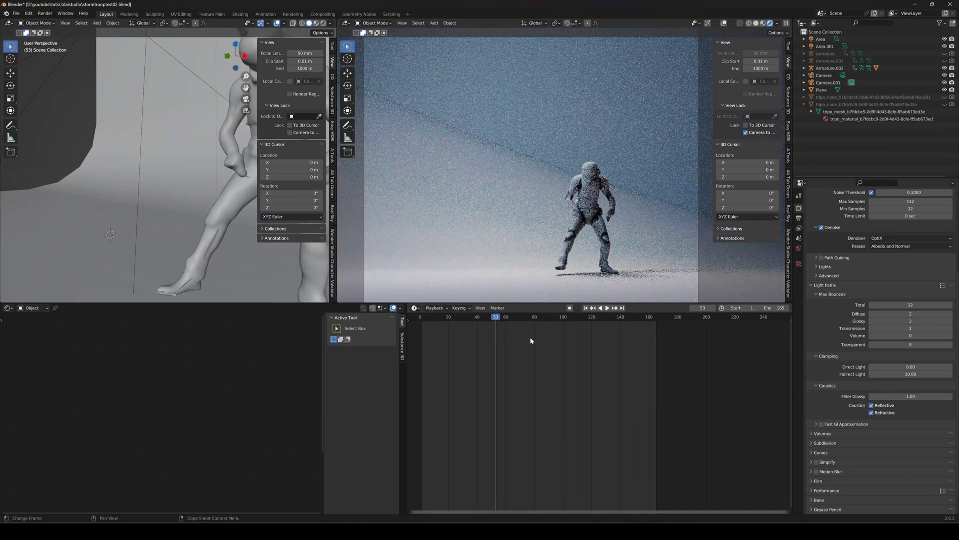
key("Right")
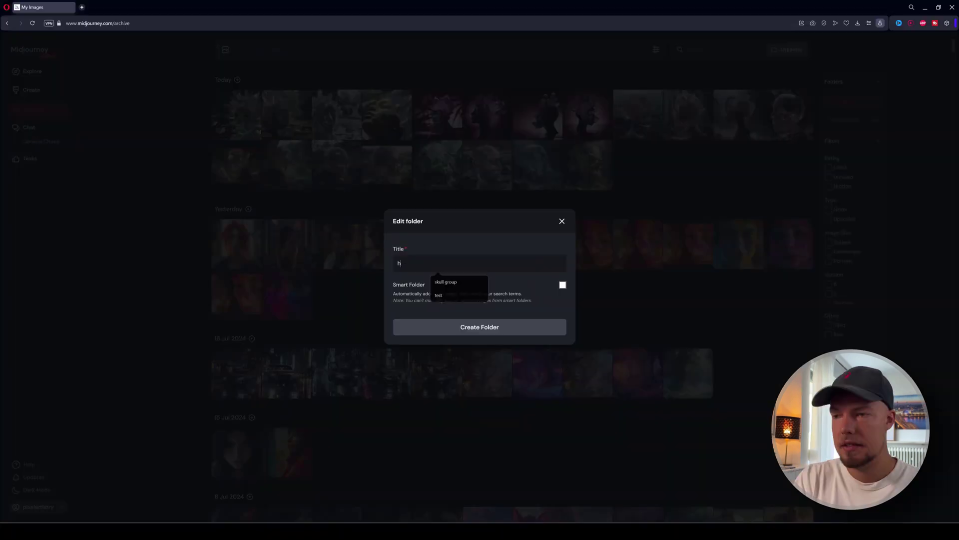
- Switch to the Midjourney archive and title the new image folder skull group
key("BackSpace")
type("sku")
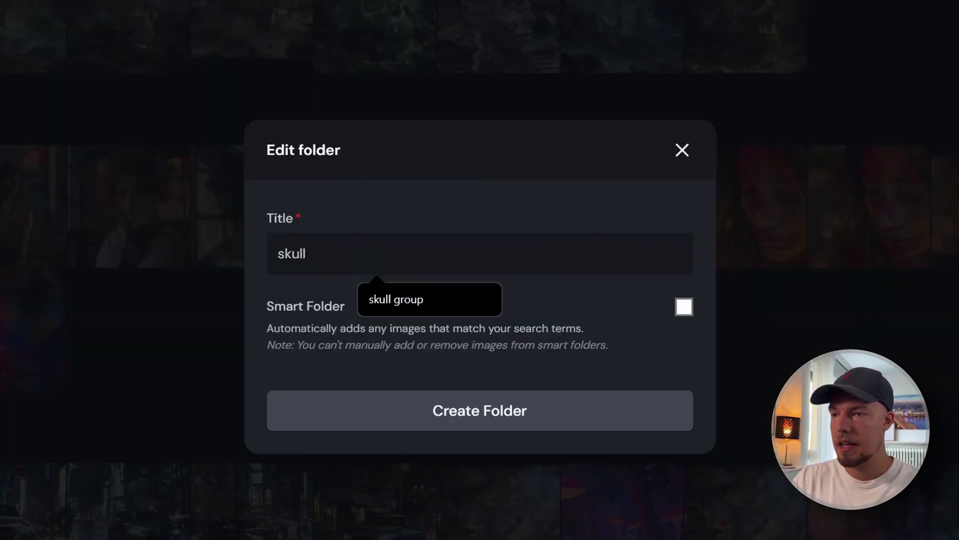
type("ll")
left_click(448, 300)
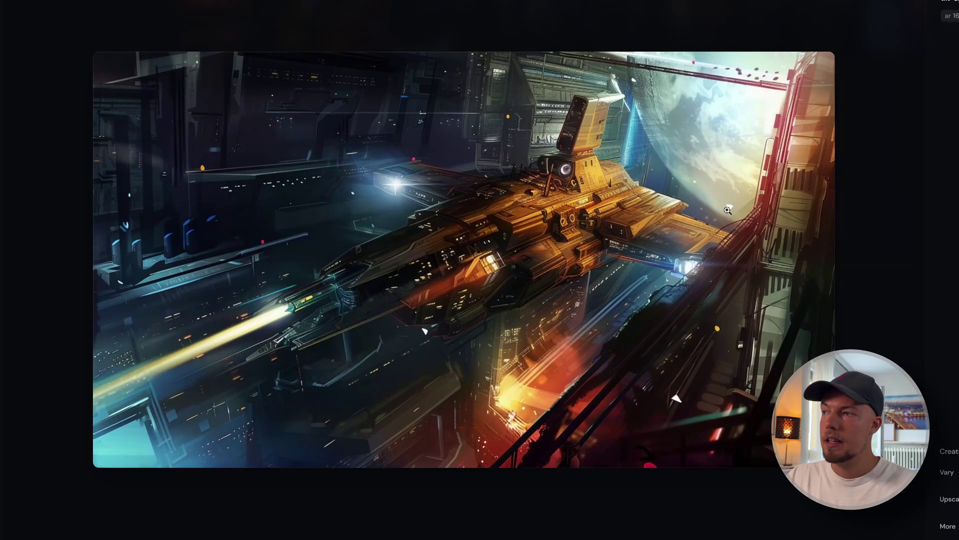
- Browse through the enlarged spaceship images in Midjourney
key("Right")
key("Right")
key("Right")
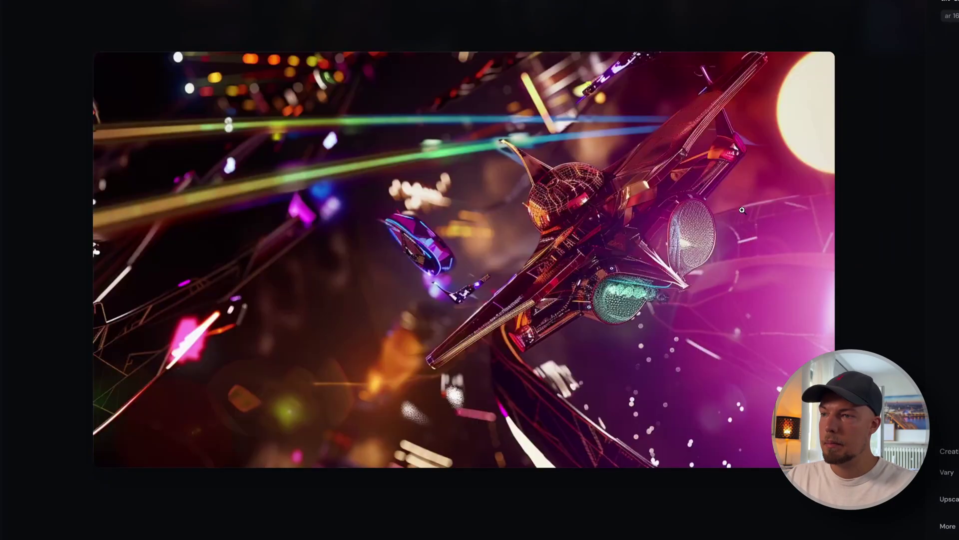